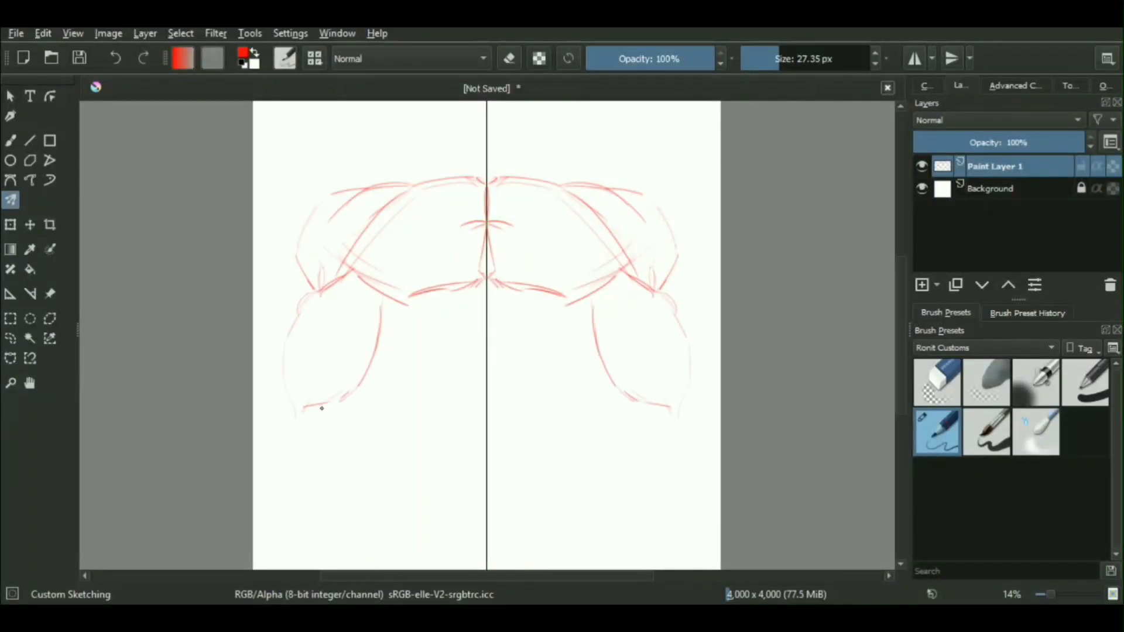
# Sketch mirrored lower lobes, V-shaped torso lines and abdominal lines down the centre
pyautogui.moveTo(339, 281)
pyautogui.mouseDown()
pyautogui.moveTo(287, 398)
pyautogui.moveTo(341, 393)
pyautogui.mouseUp()
pyautogui.moveTo(424, 299); pyautogui.dragTo(428, 468)
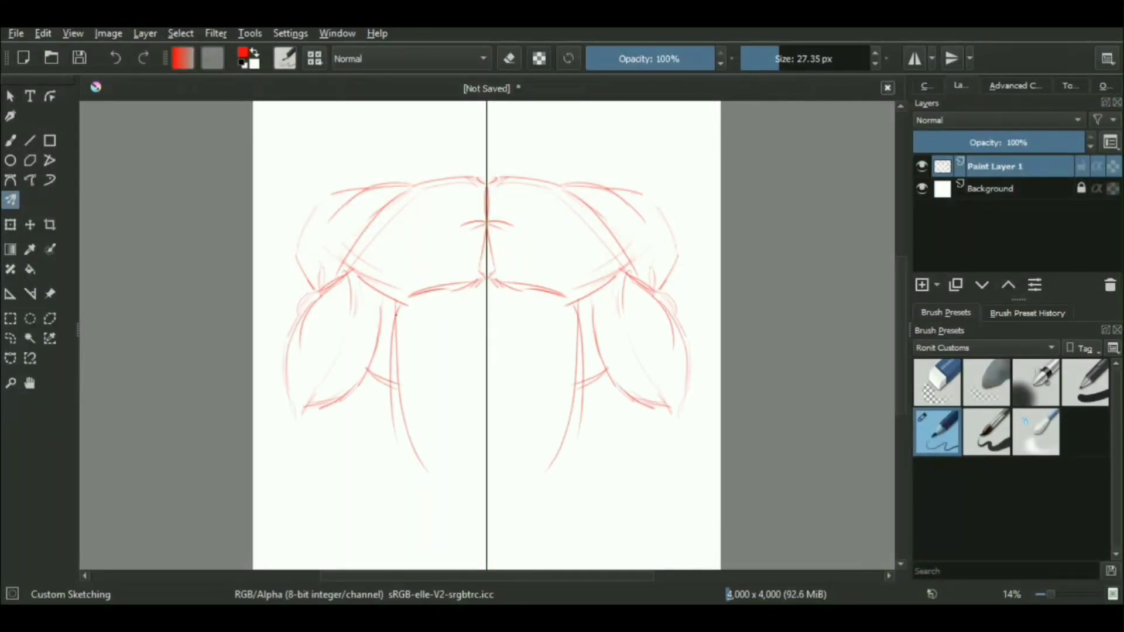
pyautogui.moveTo(409, 339); pyautogui.dragTo(465, 483)
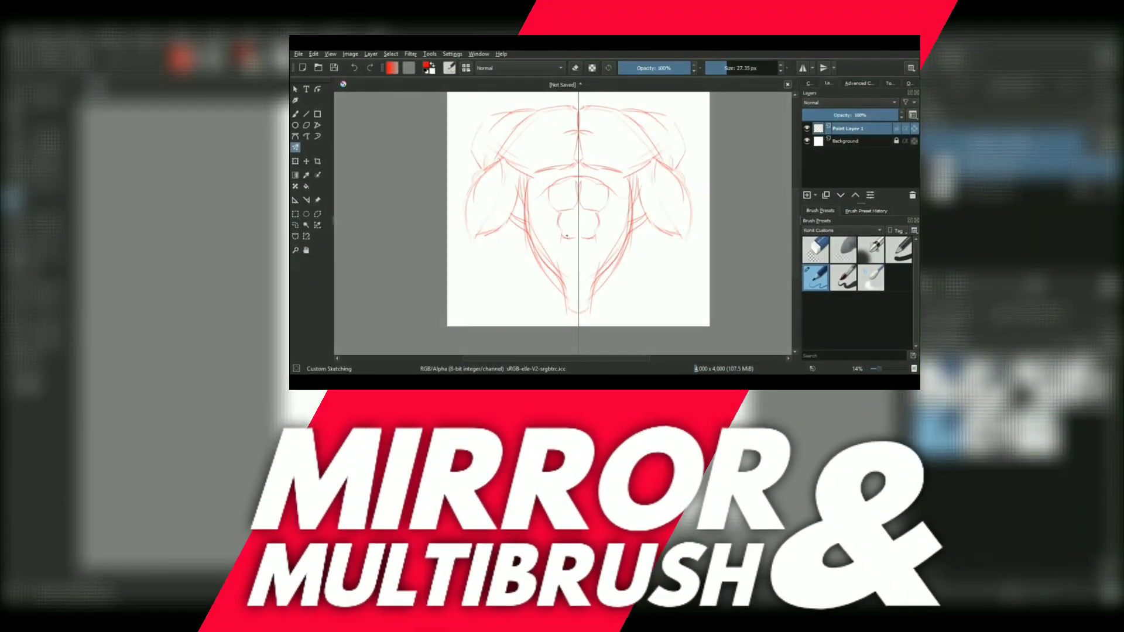
pyautogui.moveTo(567, 236); pyautogui.dragTo(577, 266)
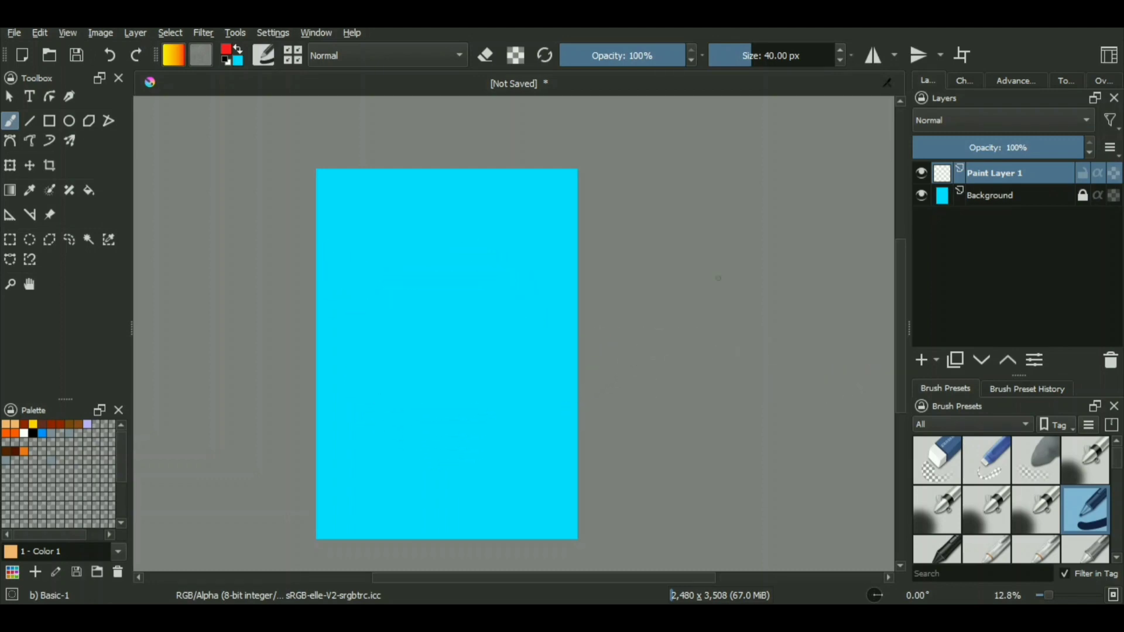
# Centre the canvas in the view and turn on vertical-axis mirroring
pyautogui.scroll(1, 594, 452)
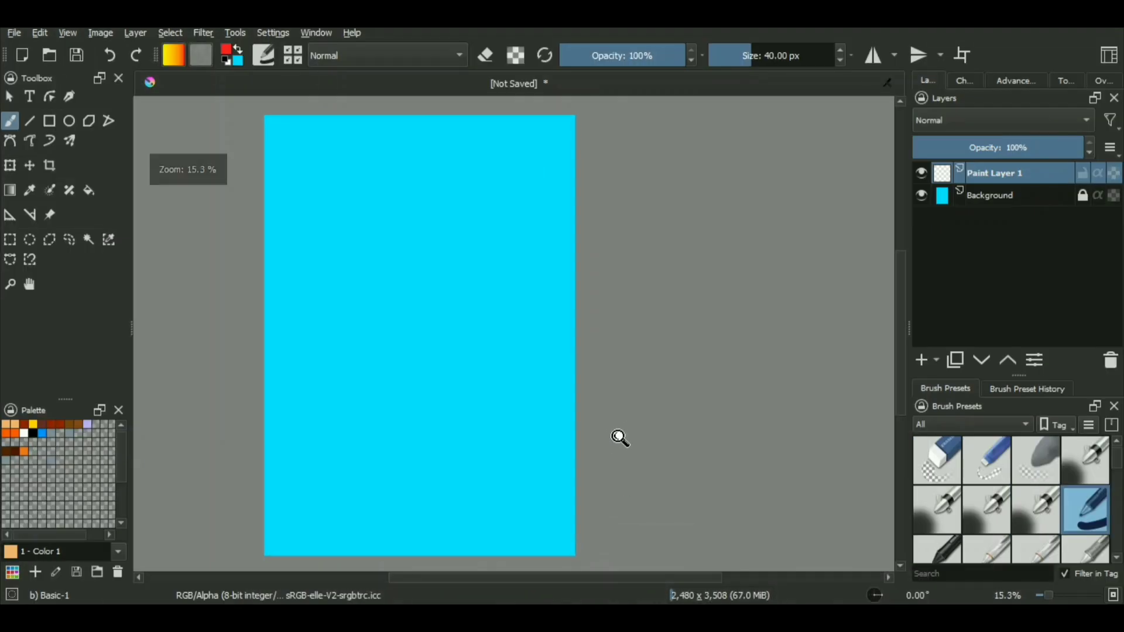
pyautogui.scroll(-1, 620, 438)
pyautogui.moveTo(637, 427); pyautogui.dragTo(692, 400)
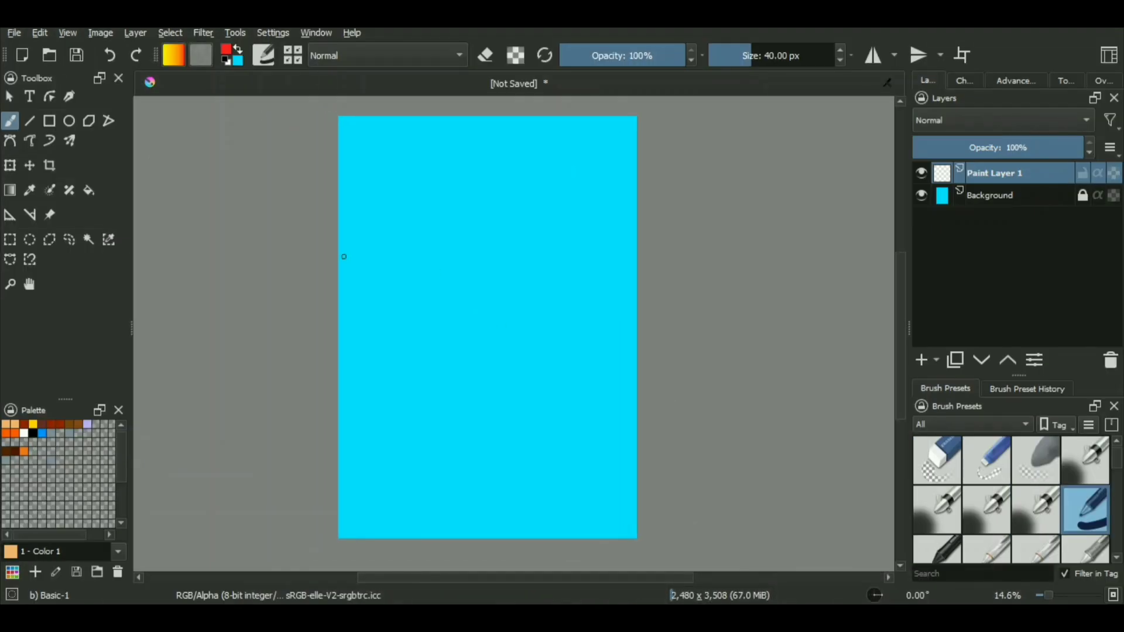
pyautogui.click(875, 57)
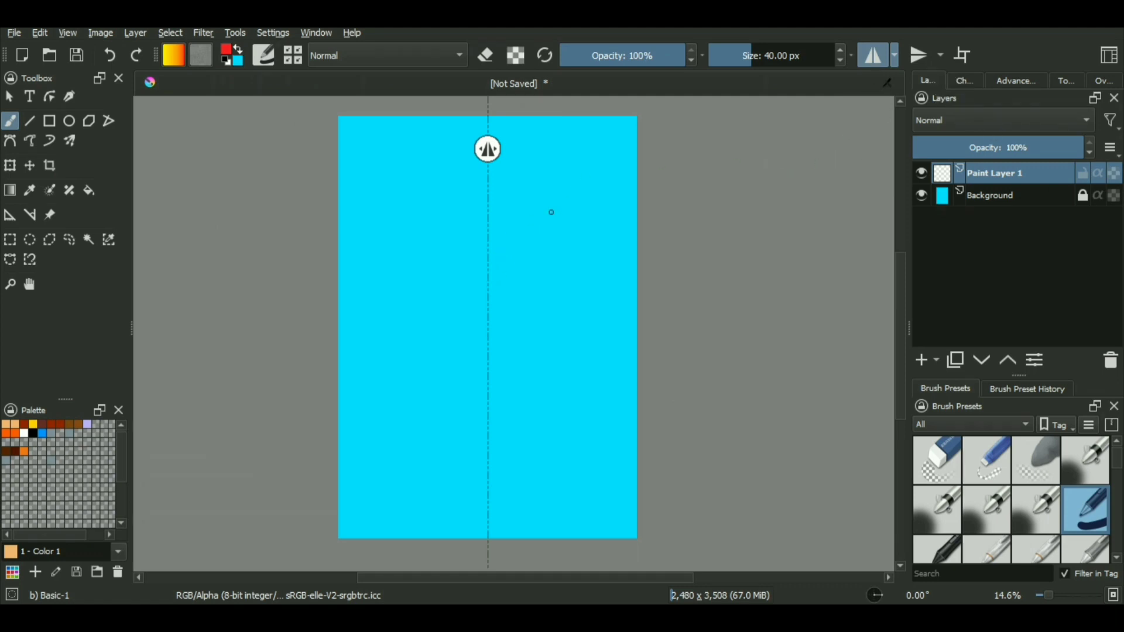
# Paint mirrored red strokes, including a line to the canvas edge and a wavy line
pyautogui.moveTo(559, 189); pyautogui.dragTo(525, 256)
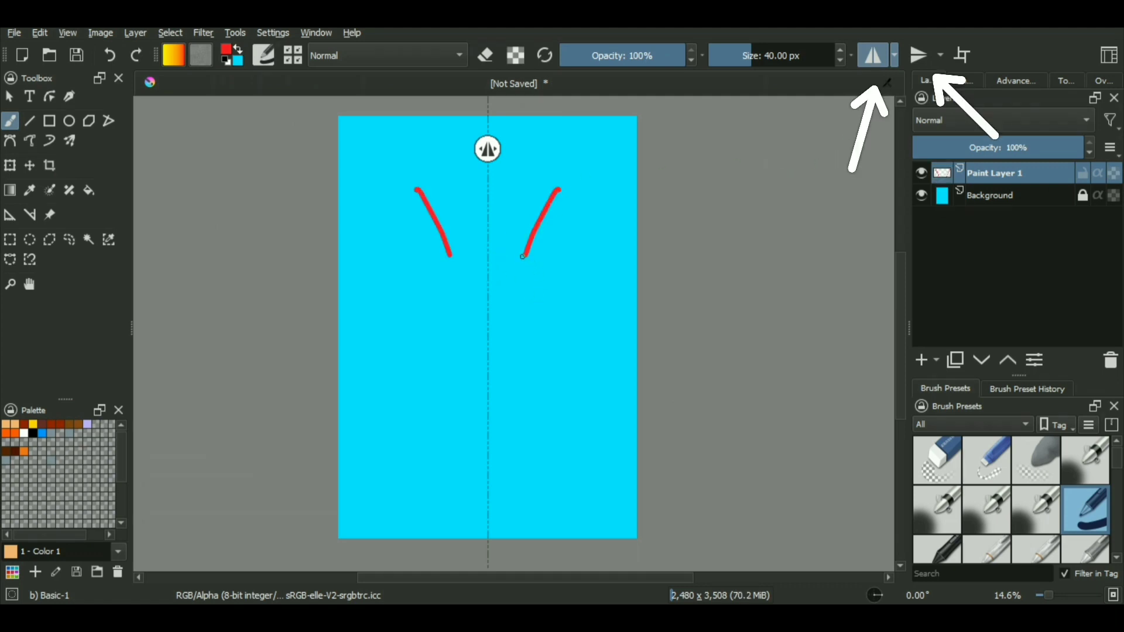
pyautogui.moveTo(493, 272)
pyautogui.mouseDown()
pyautogui.moveTo(618, 236)
pyautogui.moveTo(637, 254)
pyautogui.mouseUp()
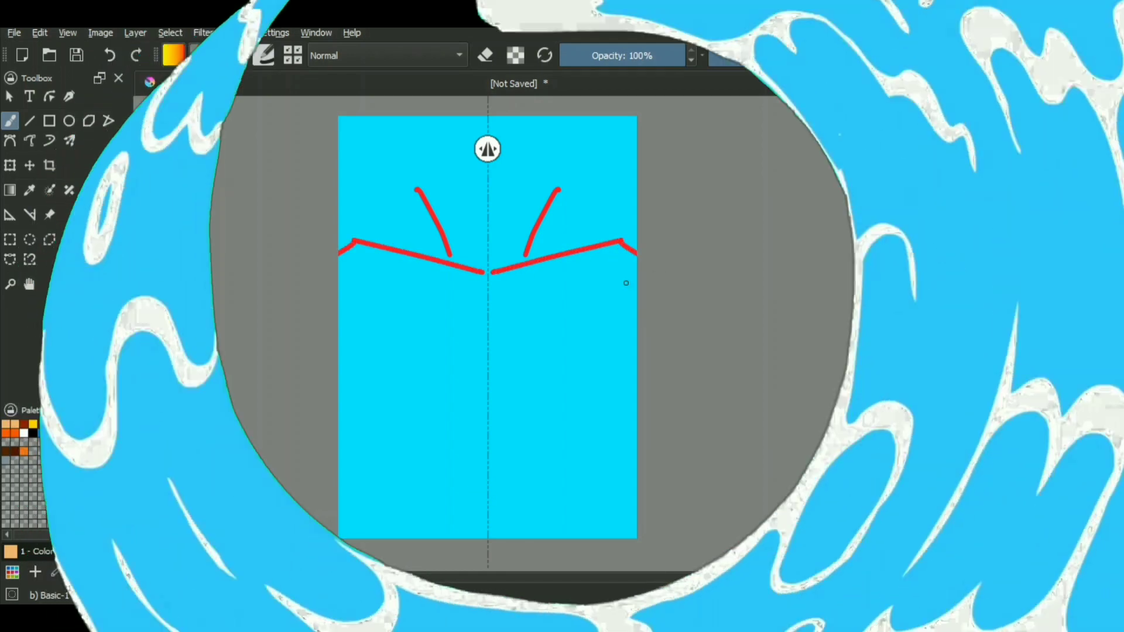
pyautogui.moveTo(395, 316)
pyautogui.mouseDown()
pyautogui.moveTo(411, 304)
pyautogui.moveTo(520, 301)
pyautogui.moveTo(557, 269)
pyautogui.moveTo(598, 303)
pyautogui.mouseUp()
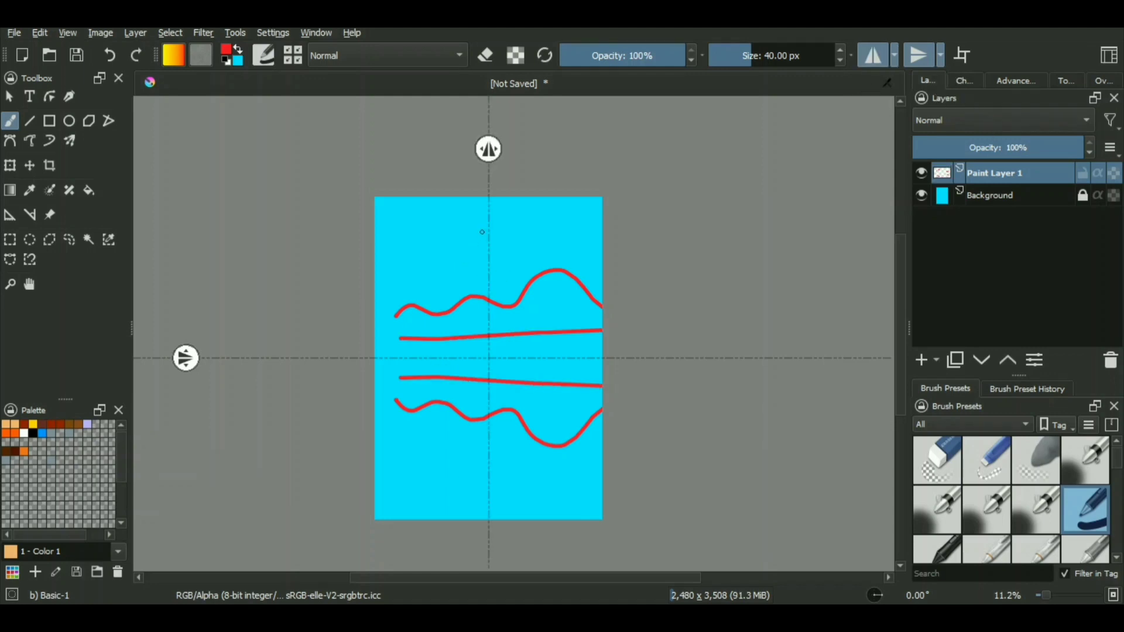
# Draw chevrons mirrored four ways and close their ends with small loops
pyautogui.moveTo(485, 224)
pyautogui.mouseDown()
pyautogui.moveTo(448, 256)
pyautogui.moveTo(485, 252)
pyautogui.moveTo(448, 286)
pyautogui.mouseUp()
pyautogui.moveTo(532, 267); pyautogui.dragTo(530, 285)
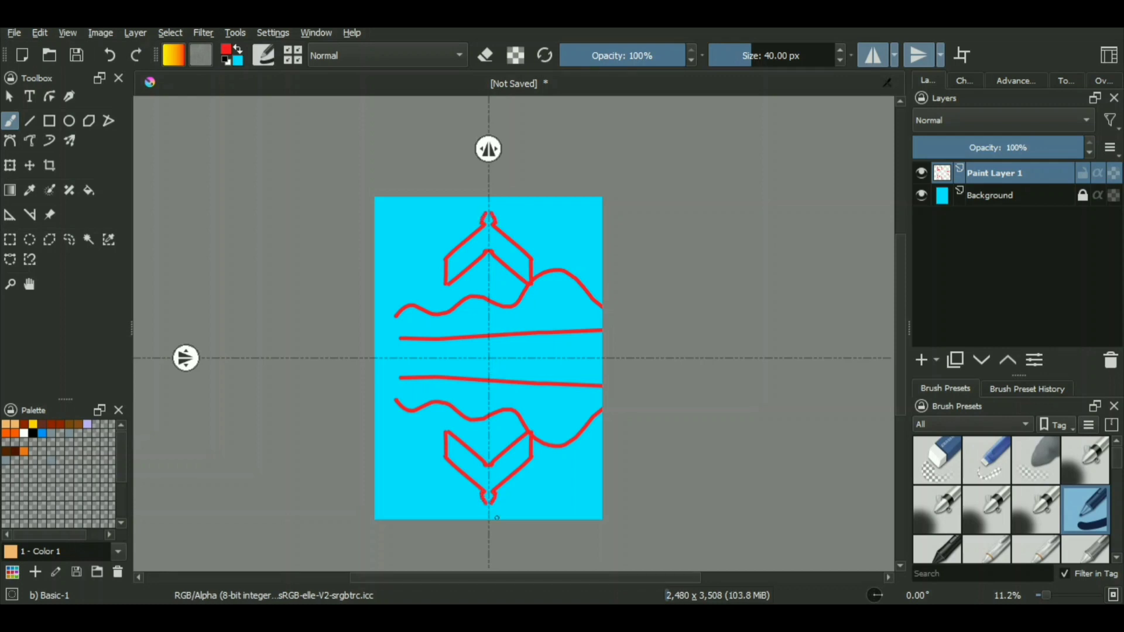
pyautogui.scroll(-2, 498, 492)
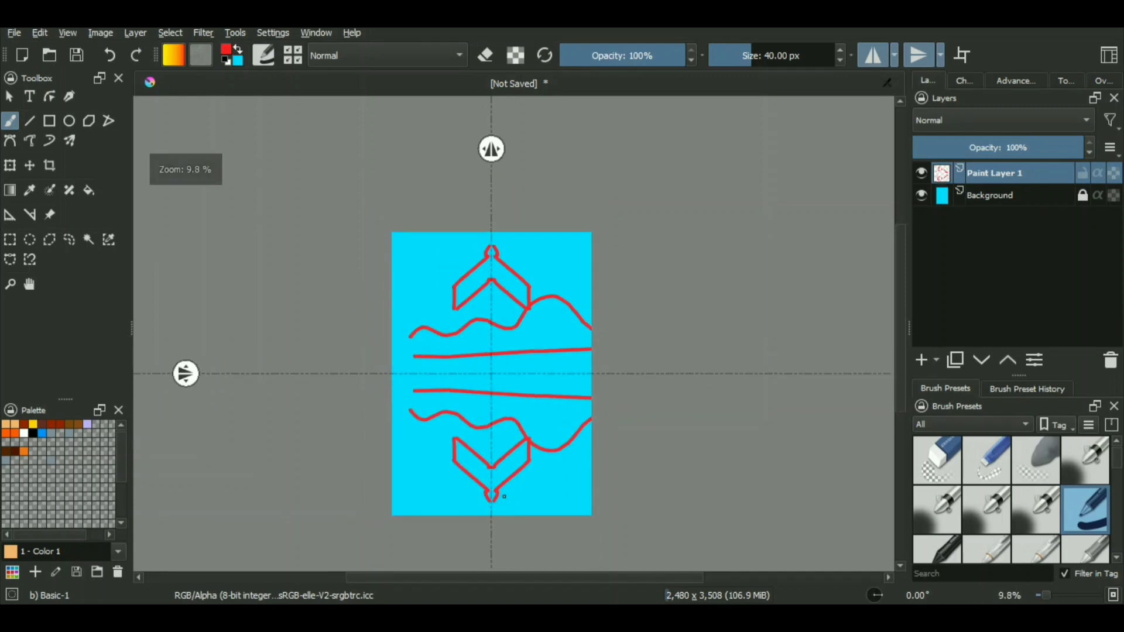
# Clear the paint layer and turn off both mirror modes
pyautogui.press('Delete')
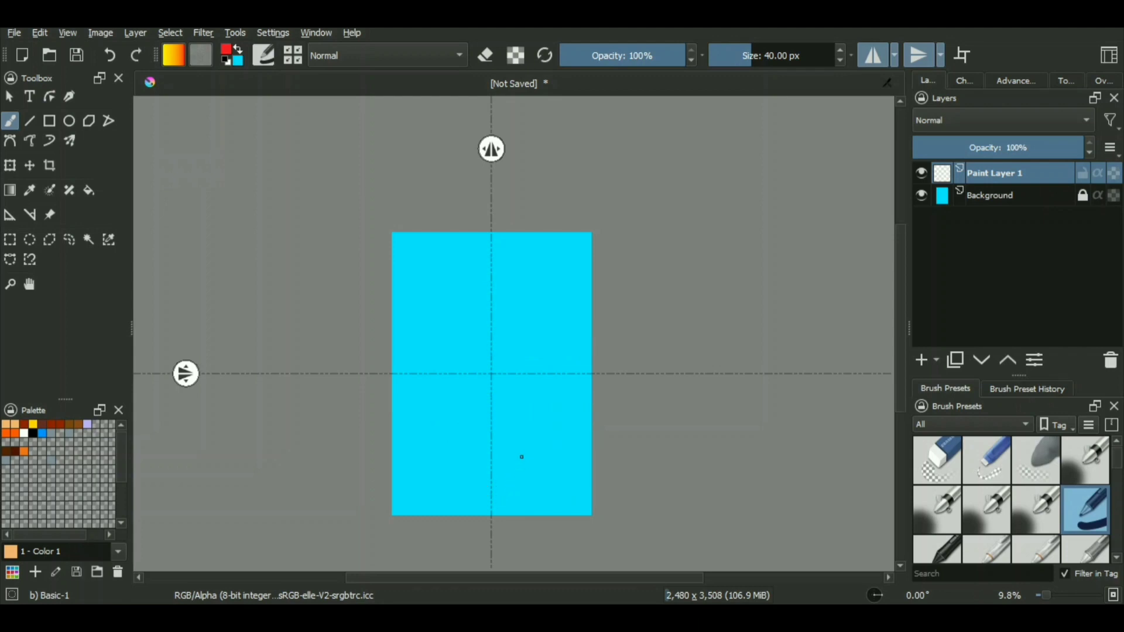
pyautogui.click(873, 55)
pyautogui.click(918, 55)
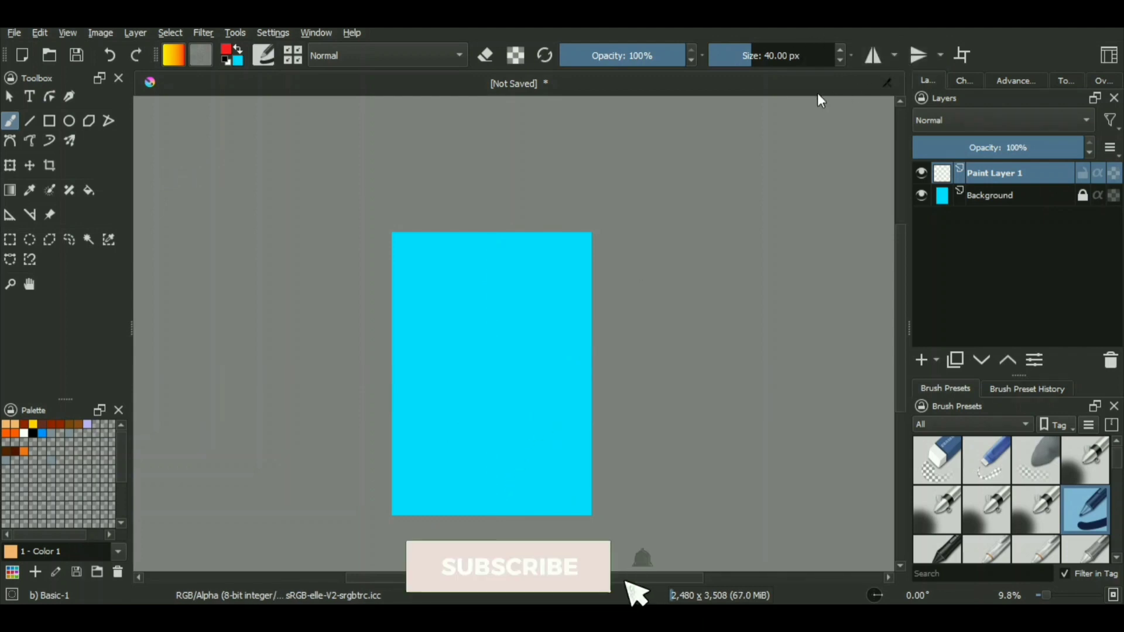
# Select the Multibrush tool, show its Tool Options and widen the side panel
pyautogui.click(71, 142)
pyautogui.click(1062, 80)
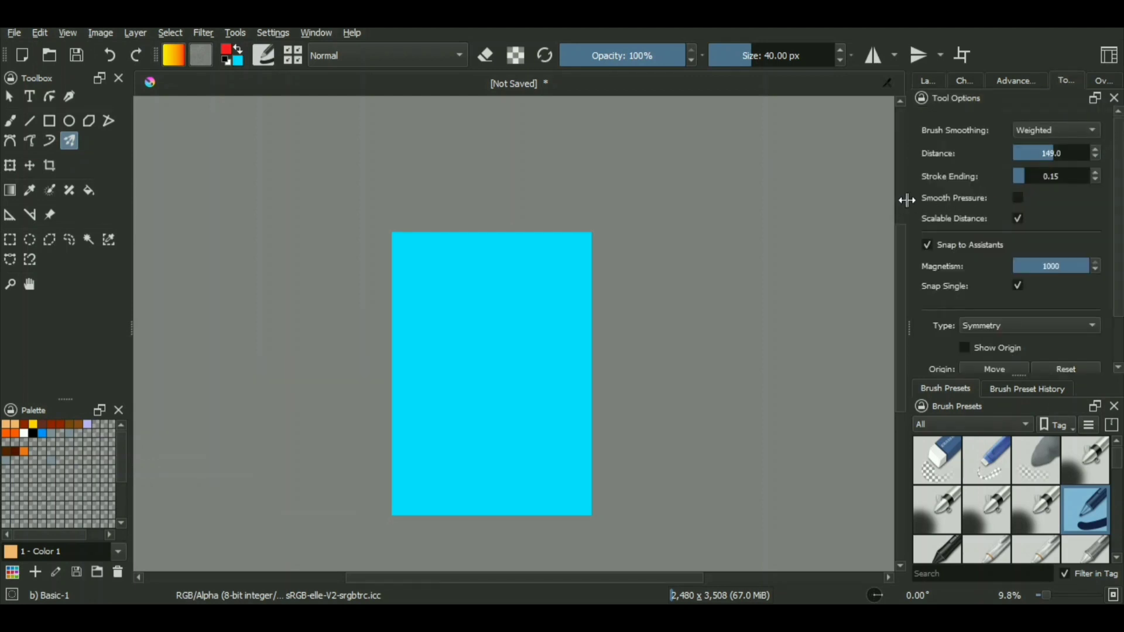
pyautogui.moveTo(907, 202); pyautogui.dragTo(793, 226)
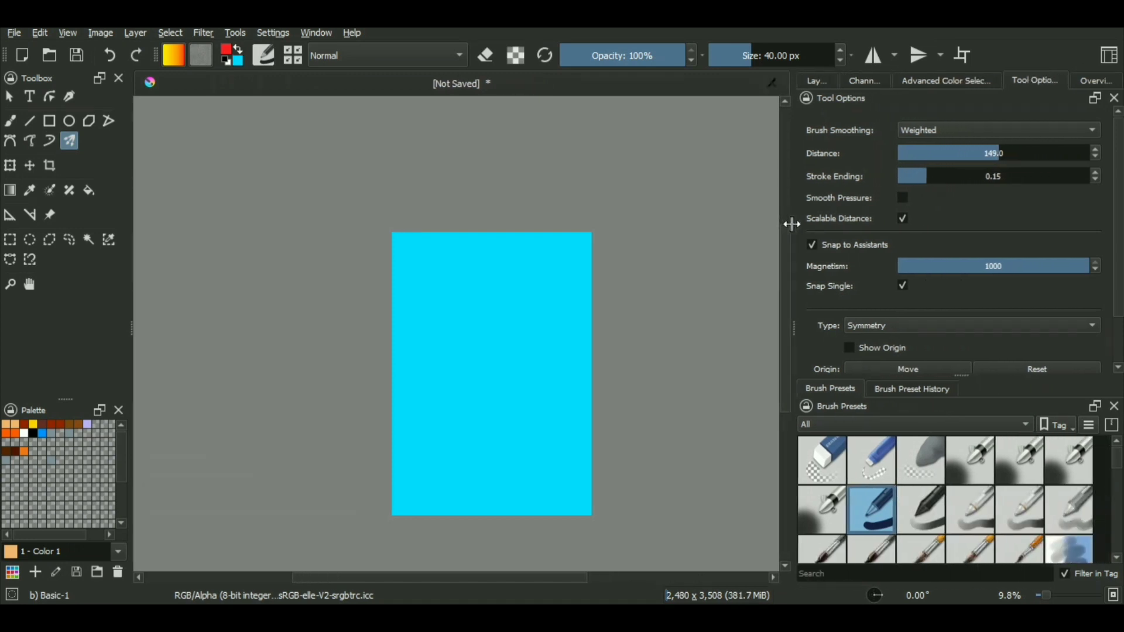
pyautogui.scroll(-1, 1112, 171)
pyautogui.scroll(1, 1116, 166)
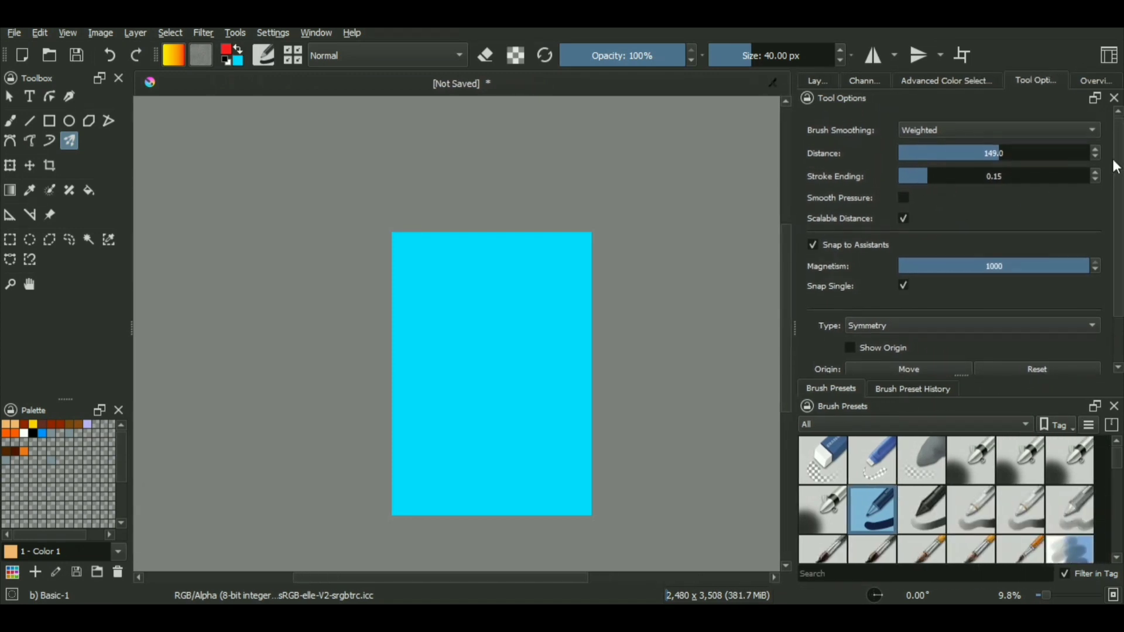
pyautogui.scroll(2, 534, 316)
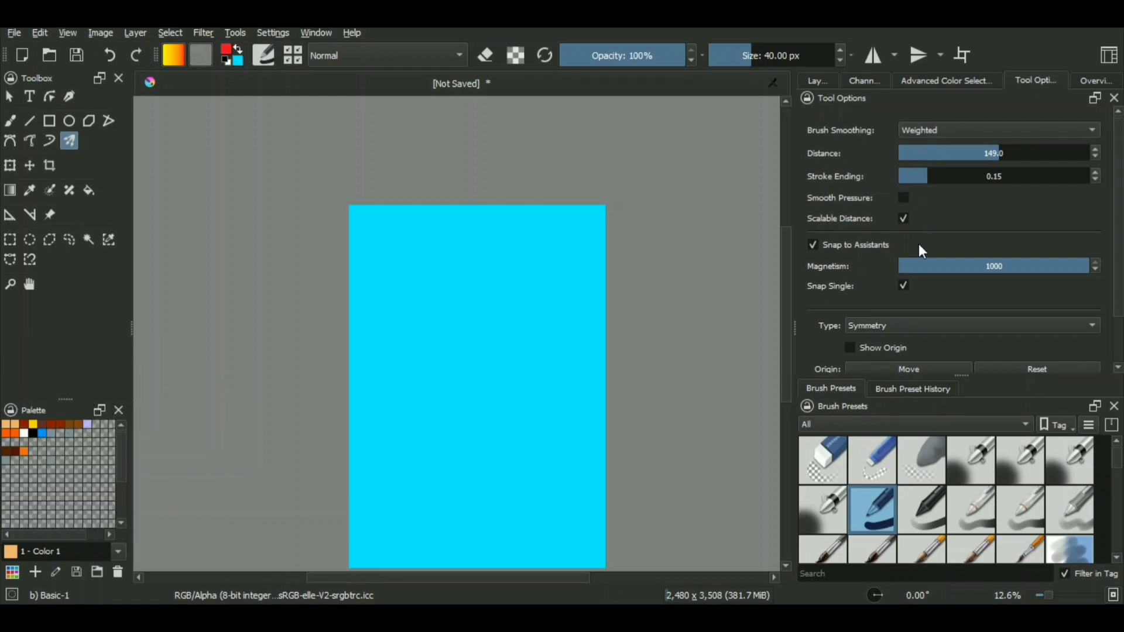
pyautogui.click(931, 131)
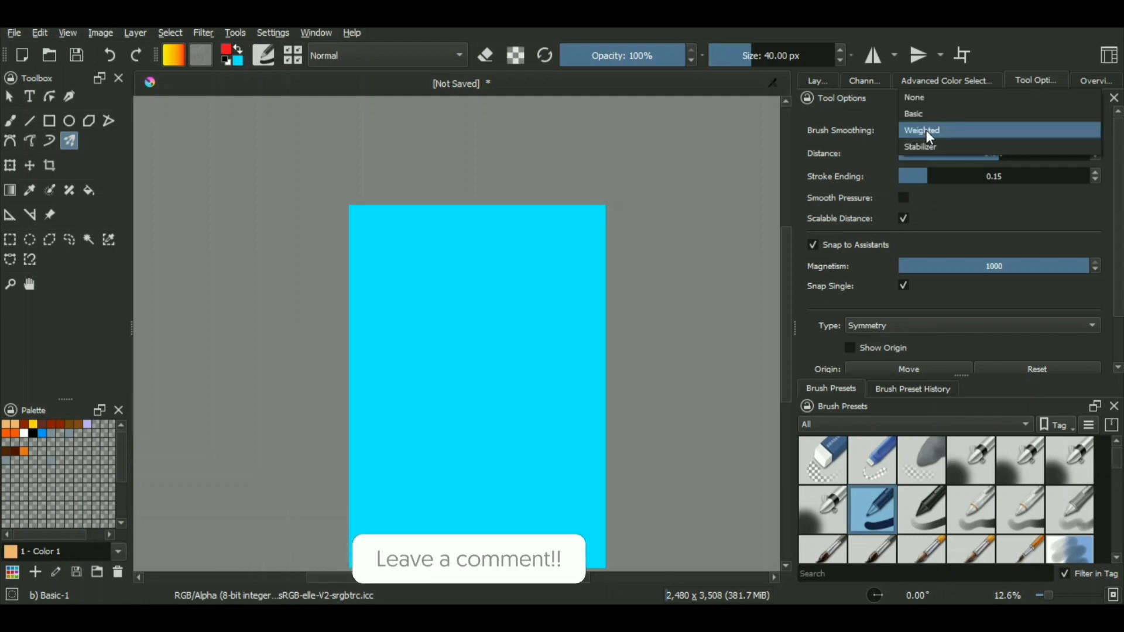
pyautogui.click(929, 115)
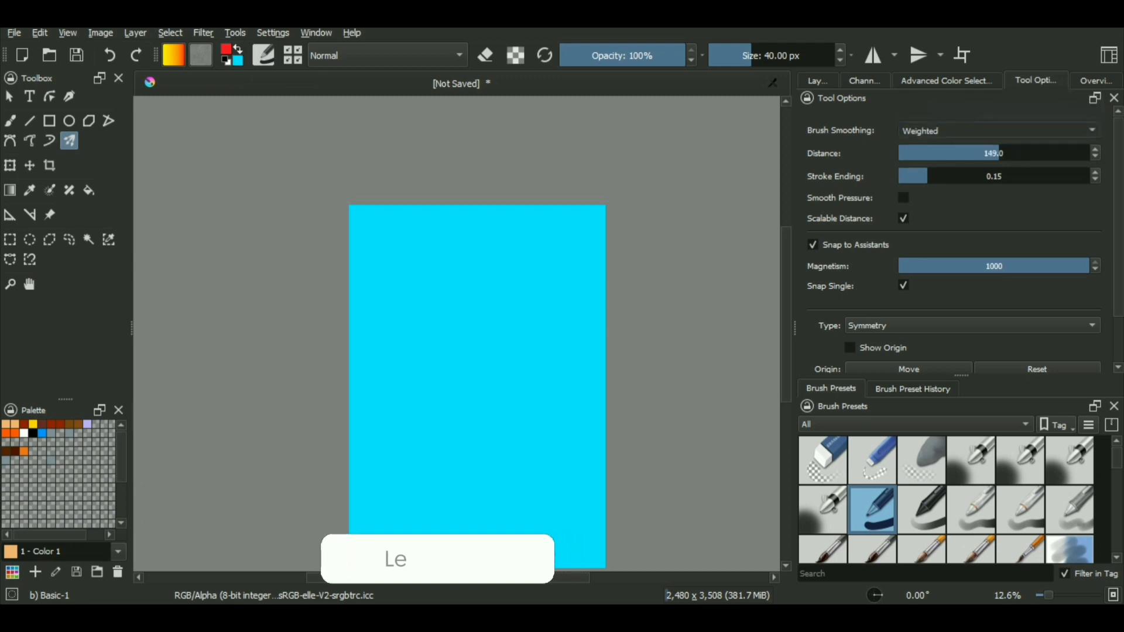
pyautogui.click(939, 129)
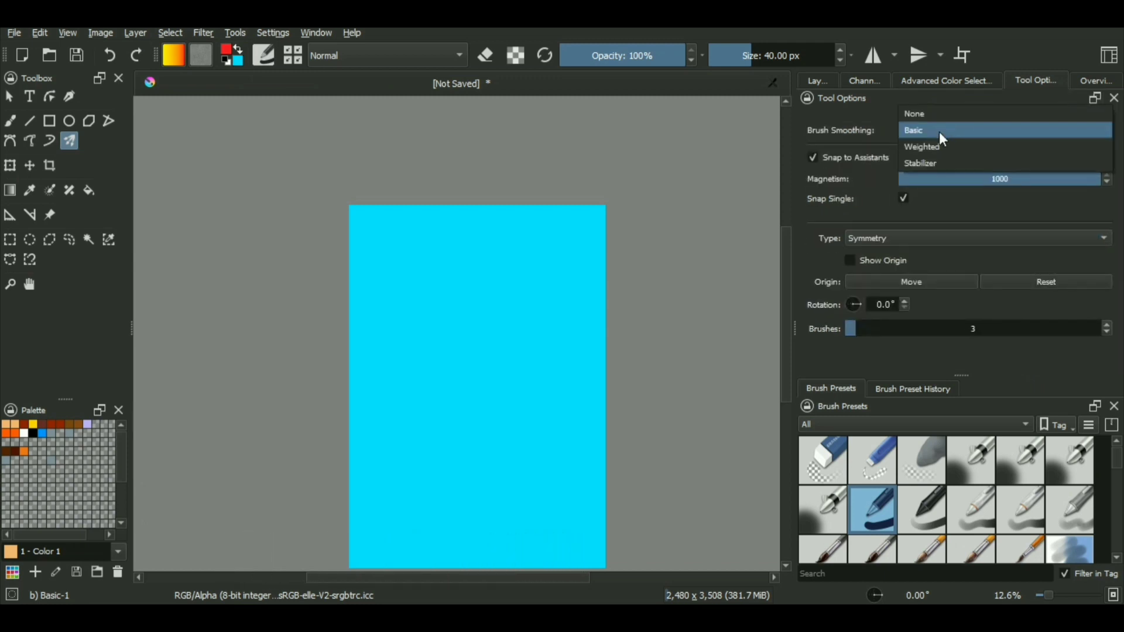
pyautogui.click(934, 163)
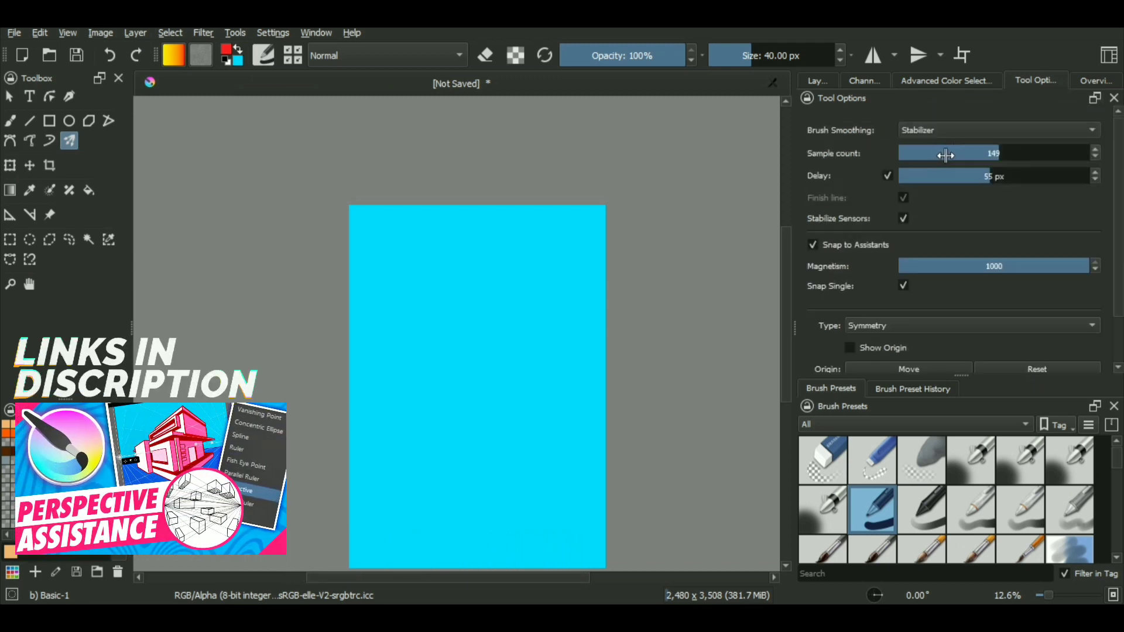
pyautogui.click(943, 129)
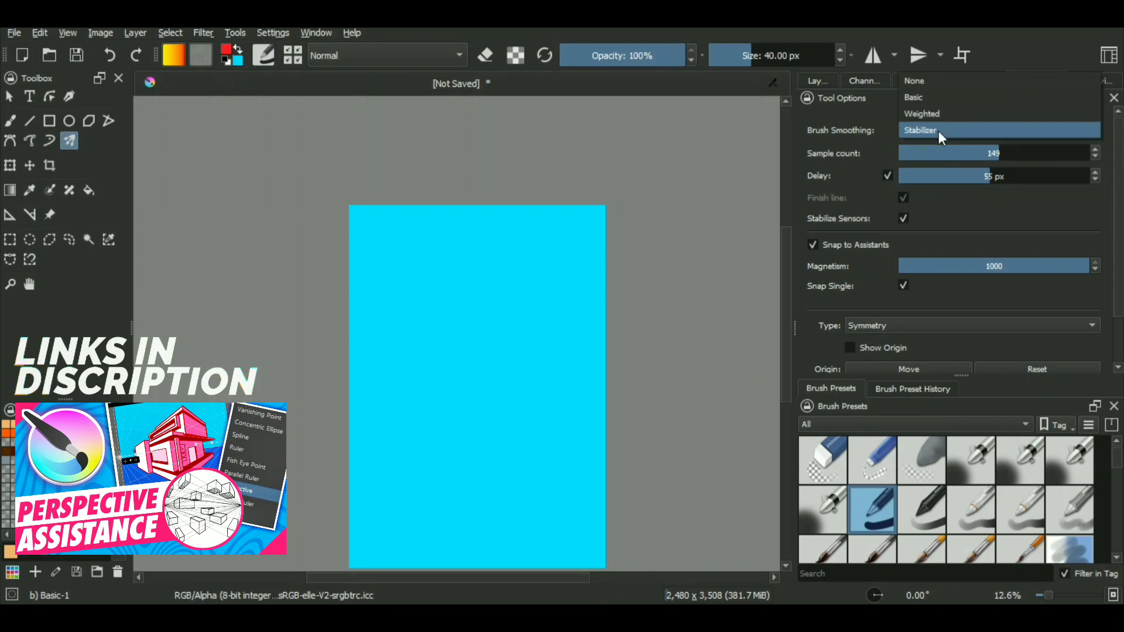
pyautogui.click(936, 115)
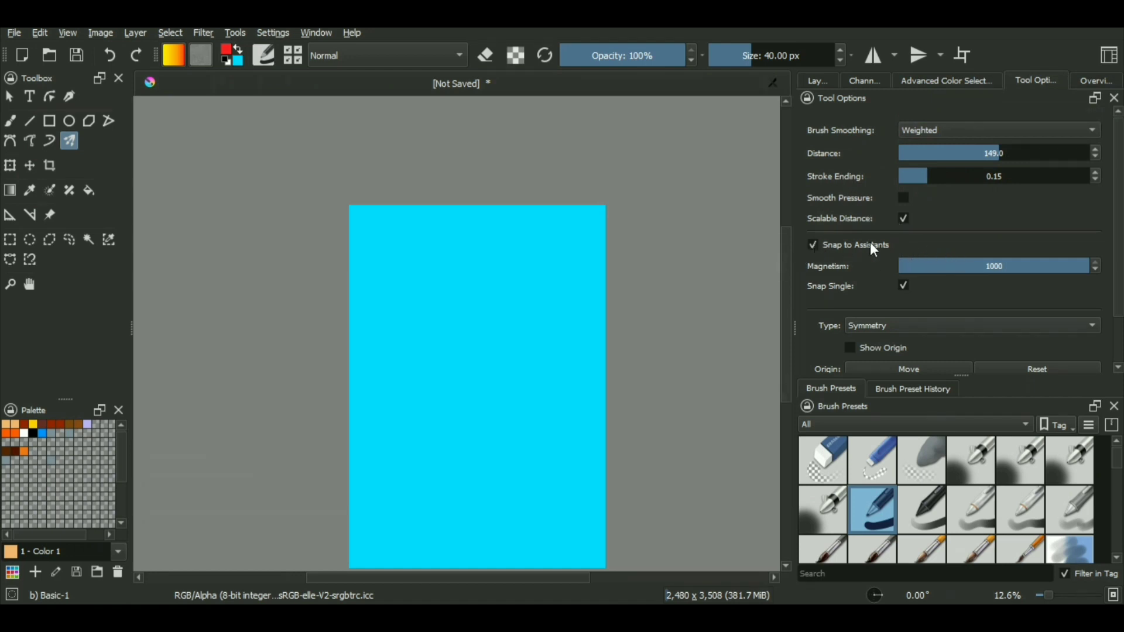
pyautogui.moveTo(1116, 175); pyautogui.dragTo(1108, 230)
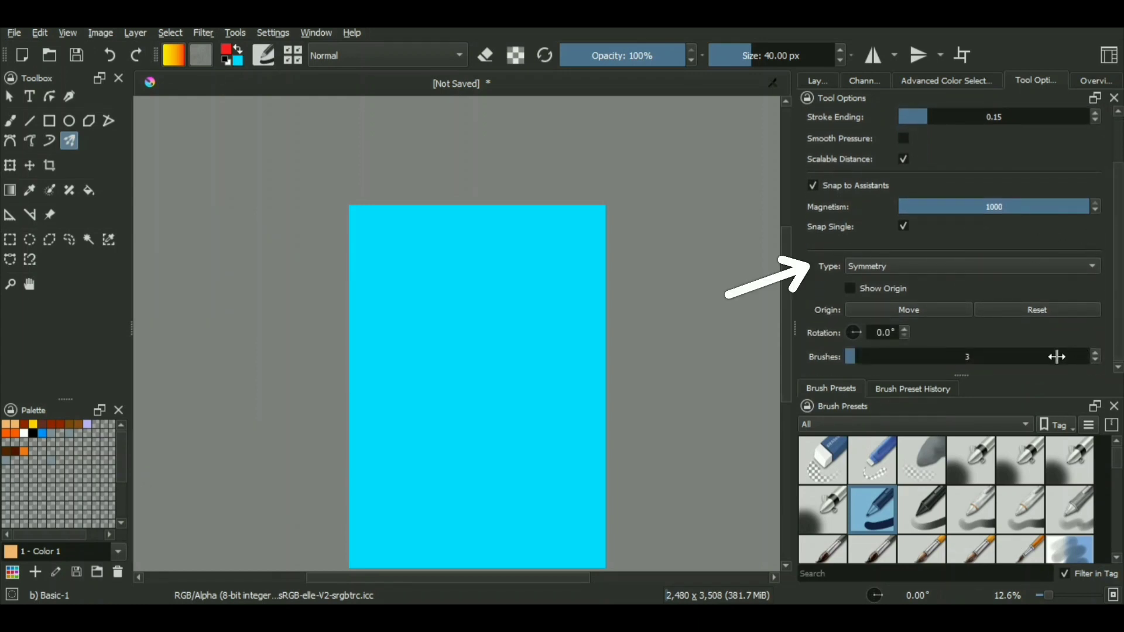
# Keep Symmetry type, show origin guides, move the origin higher and set 6 brushes
pyautogui.click(1006, 267)
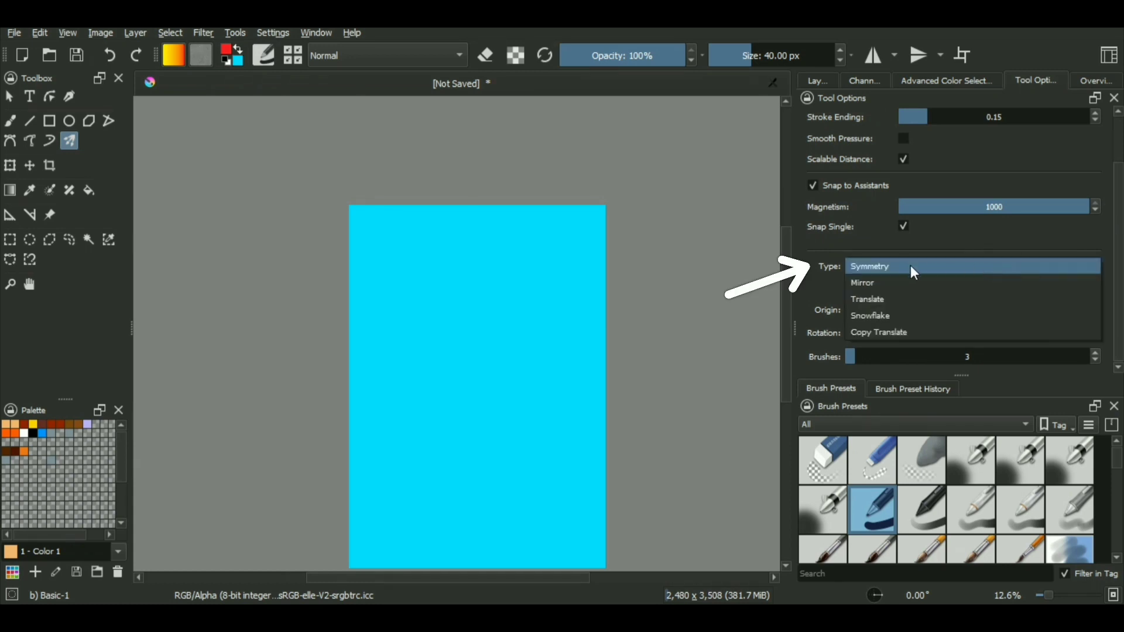
pyautogui.click(907, 268)
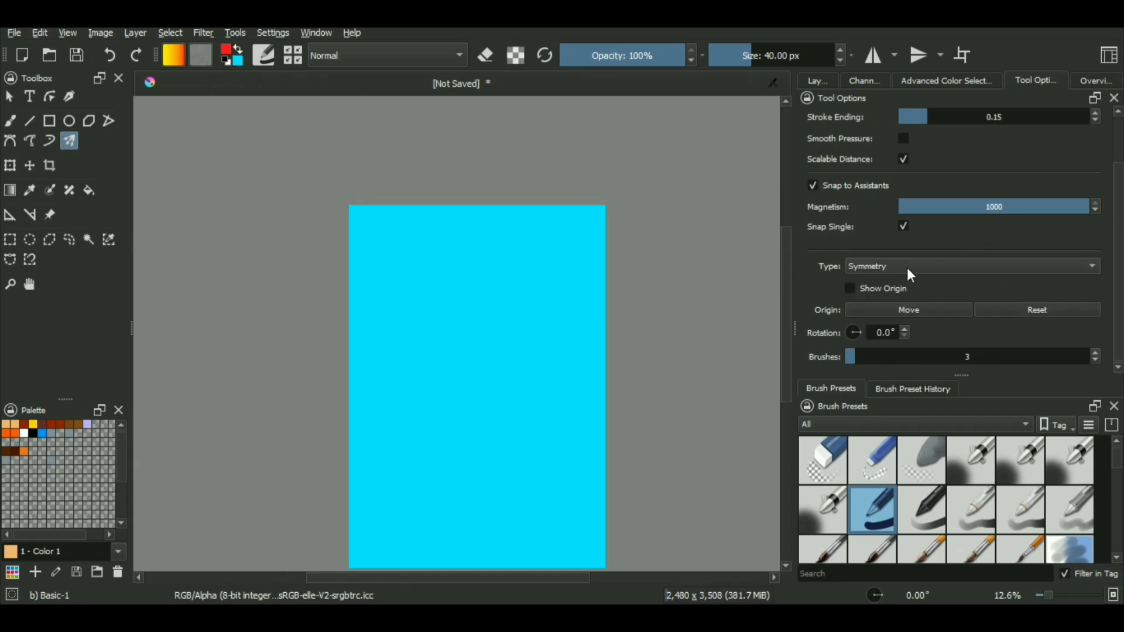
pyautogui.click(850, 289)
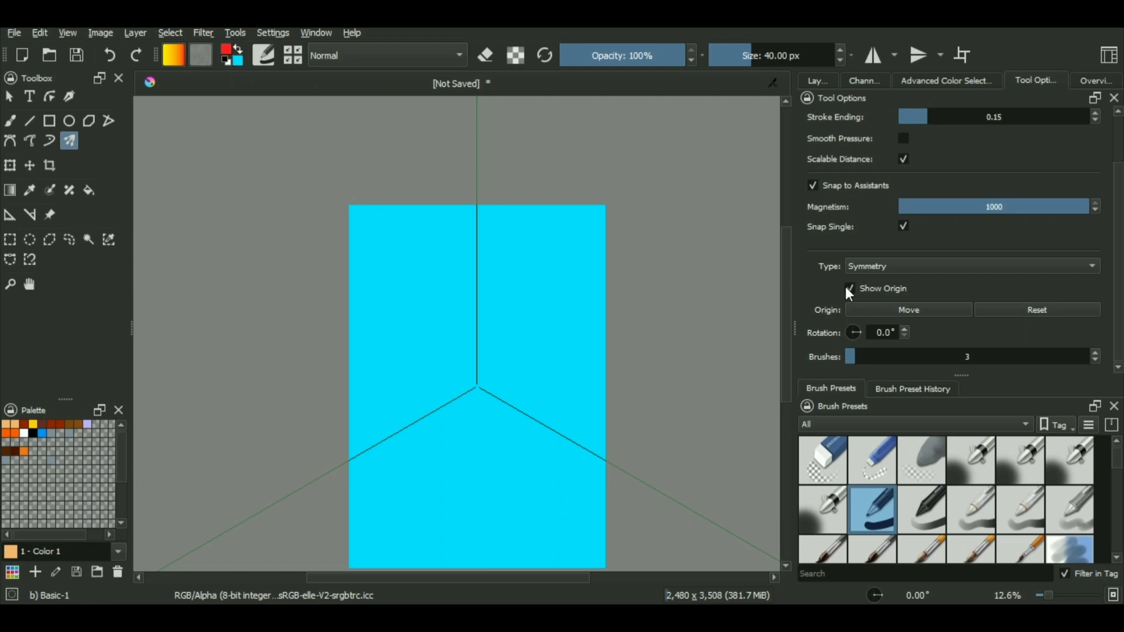
pyautogui.click(899, 310)
pyautogui.moveTo(478, 387); pyautogui.dragTo(476, 266)
pyautogui.moveTo(872, 363)
pyautogui.mouseDown()
pyautogui.moveTo(851, 354)
pyautogui.moveTo(926, 350)
pyautogui.mouseUp()
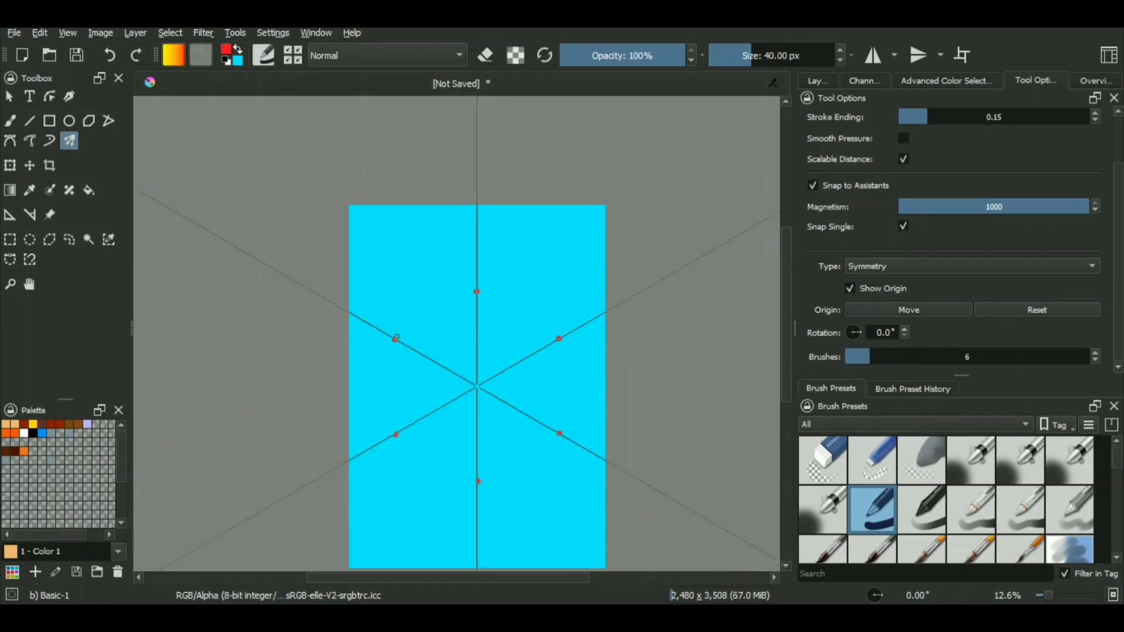
# Paint a six-way symmetric pattern of rings, ticks and spokes, then clear it
pyautogui.moveTo(397, 338); pyautogui.dragTo(469, 270)
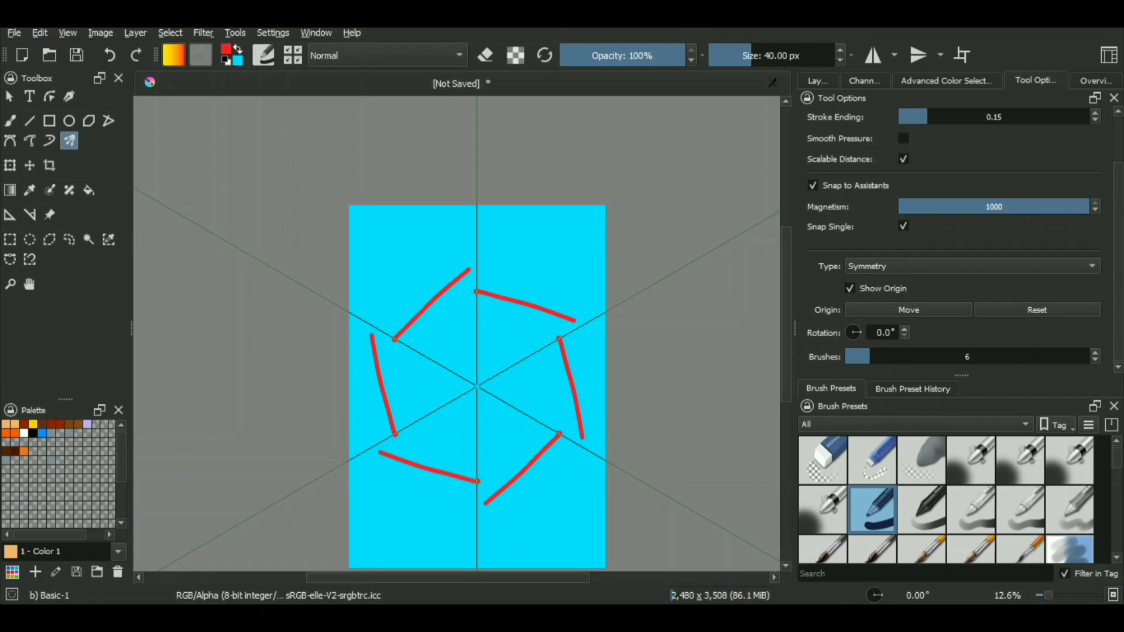
pyautogui.moveTo(437, 361); pyautogui.dragTo(464, 329)
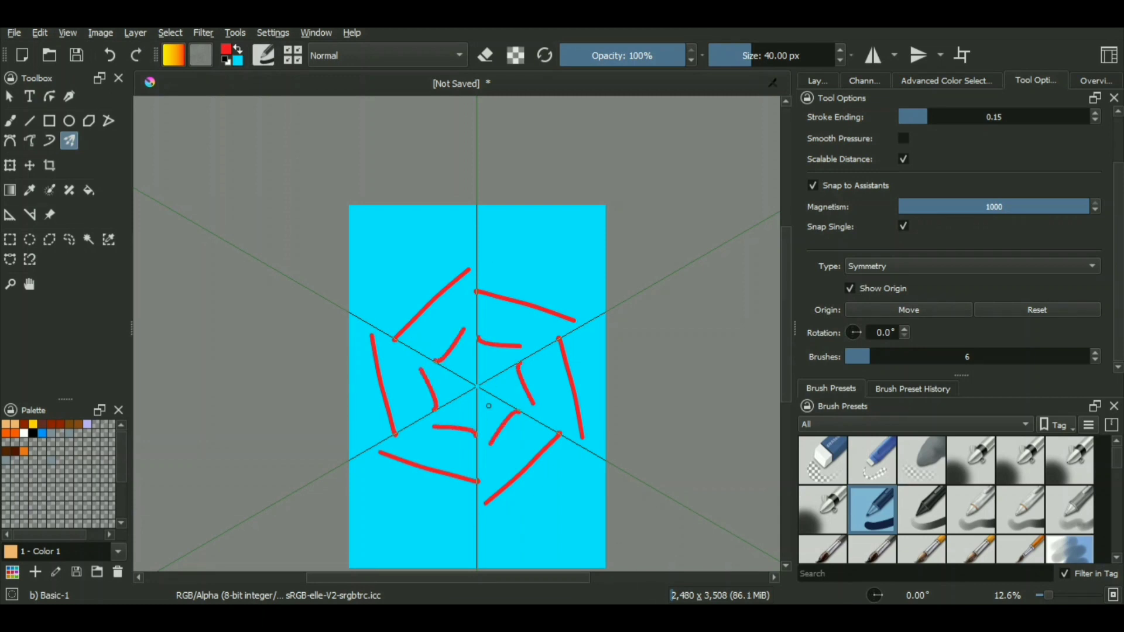
pyautogui.moveTo(521, 379); pyautogui.dragTo(553, 380)
pyautogui.moveTo(540, 311)
pyautogui.mouseDown()
pyautogui.moveTo(551, 283)
pyautogui.moveTo(482, 271)
pyautogui.mouseUp()
pyautogui.scroll(1, 523, 371)
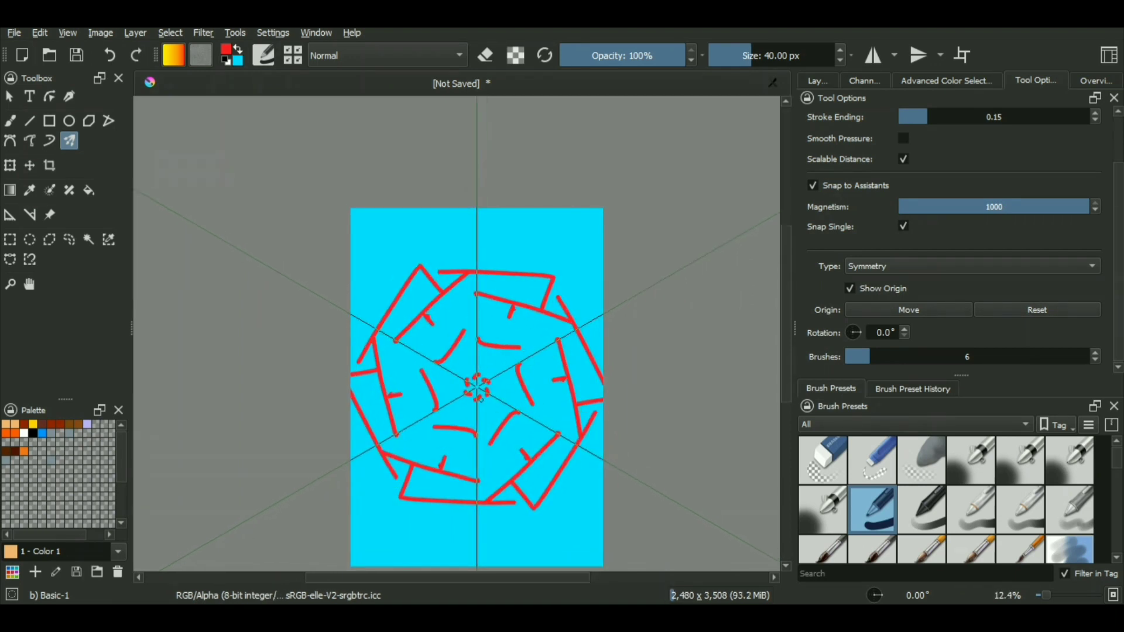
pyautogui.moveTo(496, 363); pyautogui.dragTo(479, 383)
pyautogui.scroll(-2, 520, 465)
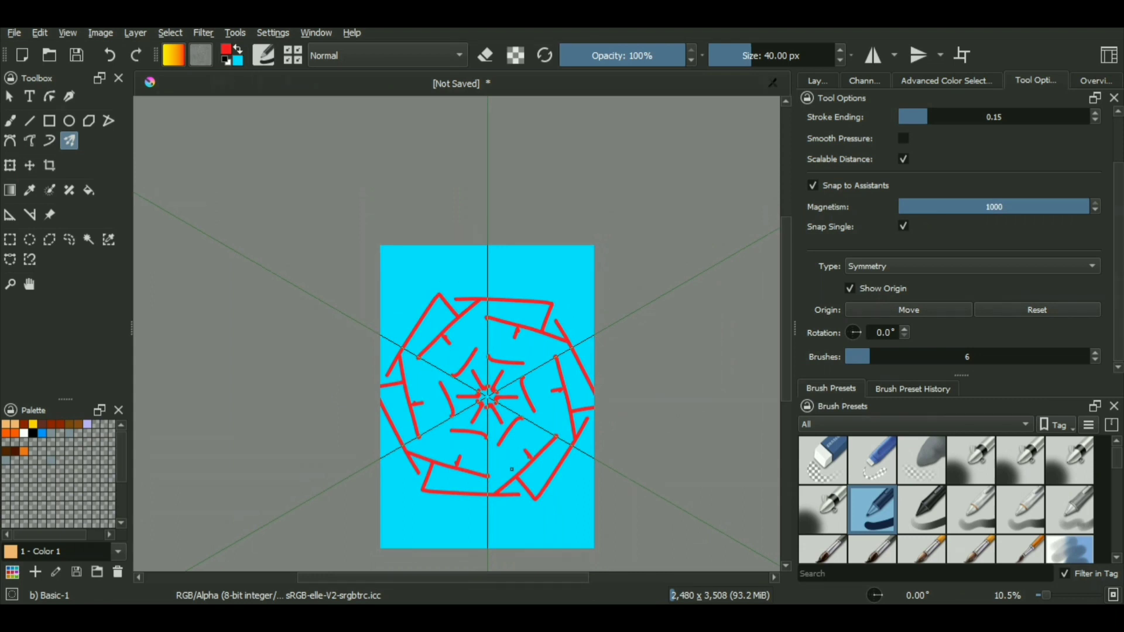
pyautogui.press('Delete')
# Switch the multibrush type to Mirror and rotate the mirror axis to 15°
pyautogui.click(896, 270)
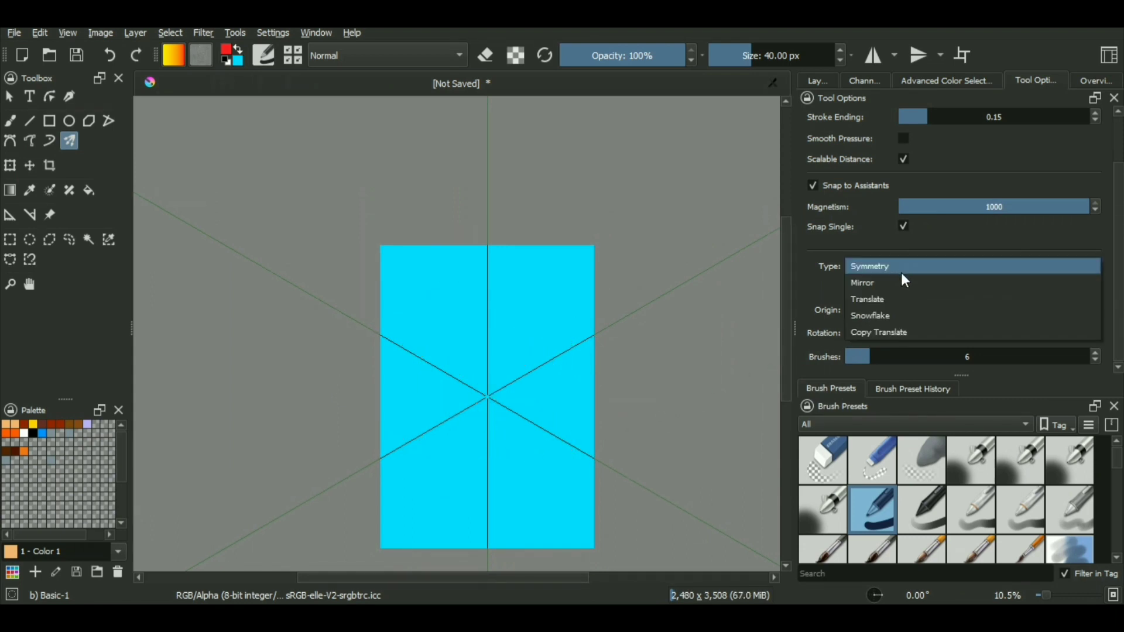
pyautogui.click(899, 284)
pyautogui.moveTo(1114, 266); pyautogui.dragTo(1120, 280)
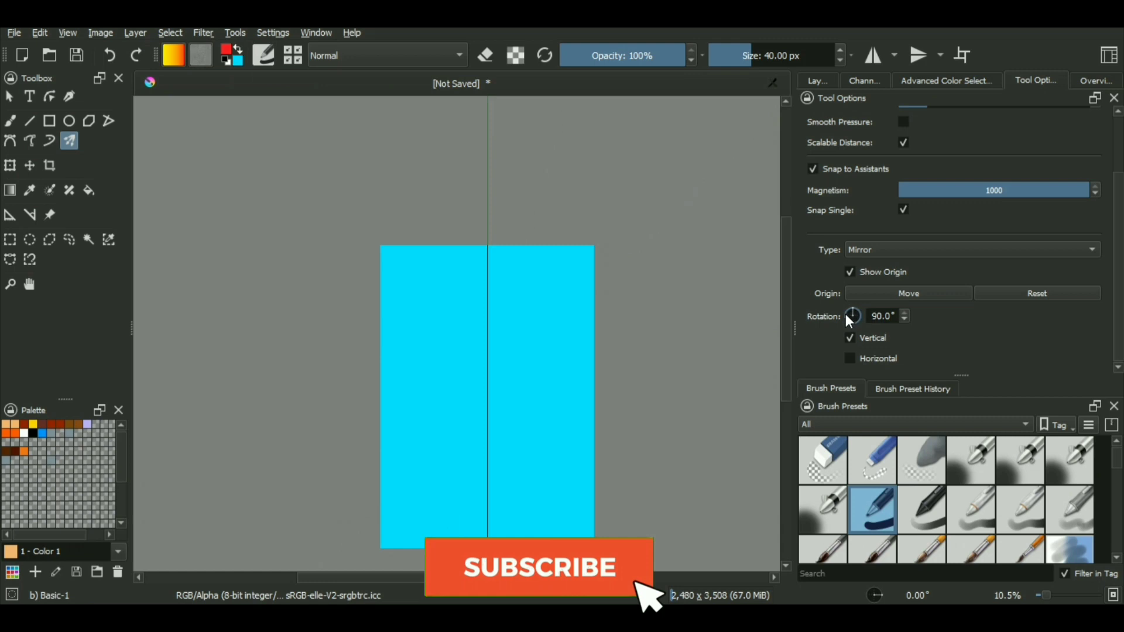
pyautogui.moveTo(845, 314); pyautogui.dragTo(859, 315)
# Set the multibrush to Translate with 3 brushes and a 6.14 px brush size
pyautogui.click(907, 251)
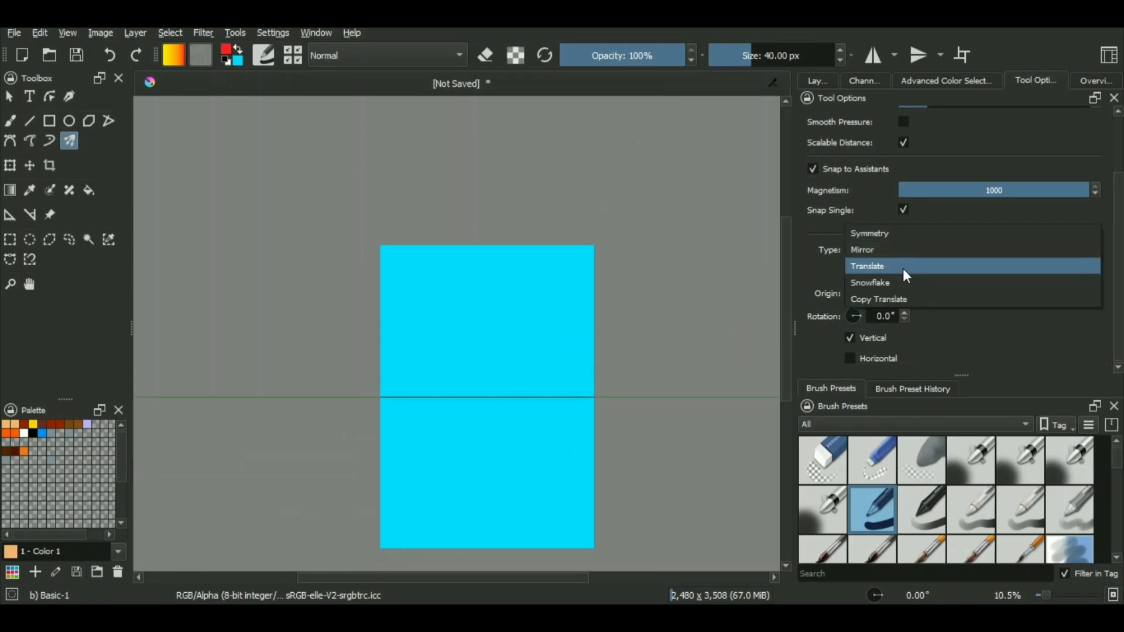
pyautogui.click(901, 266)
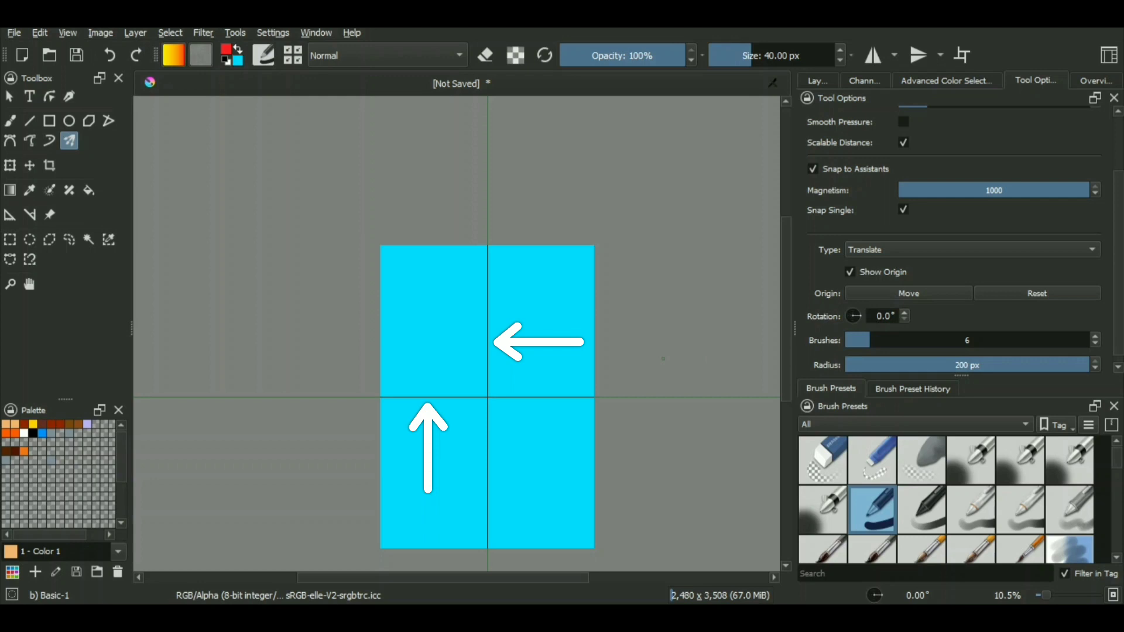
pyautogui.moveTo(859, 340); pyautogui.dragTo(854, 341)
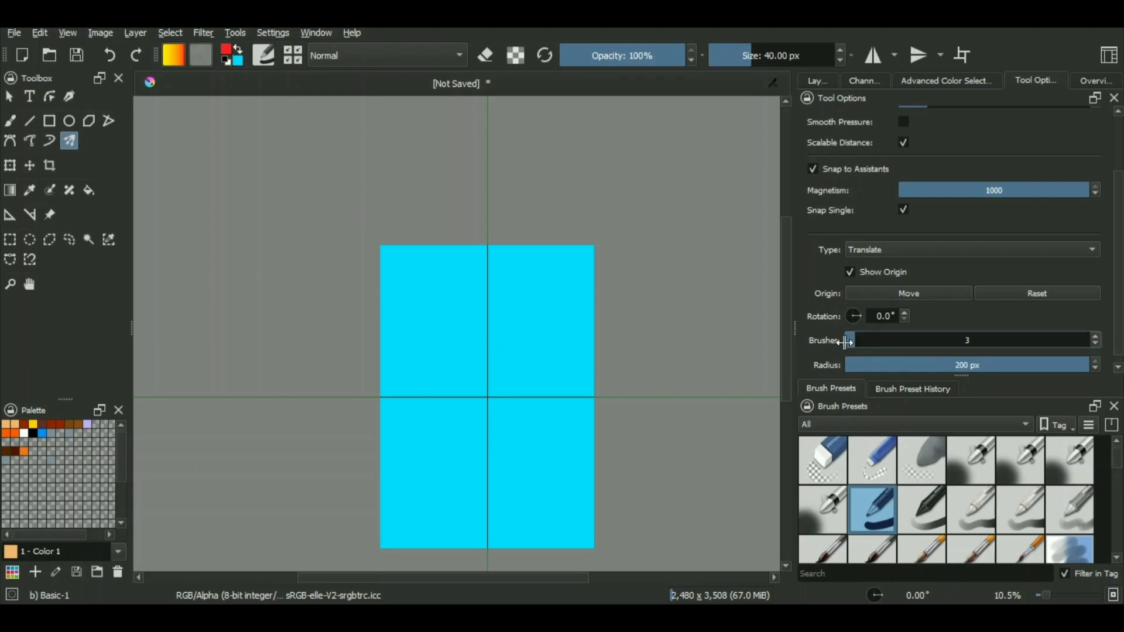
pyautogui.click(595, 376)
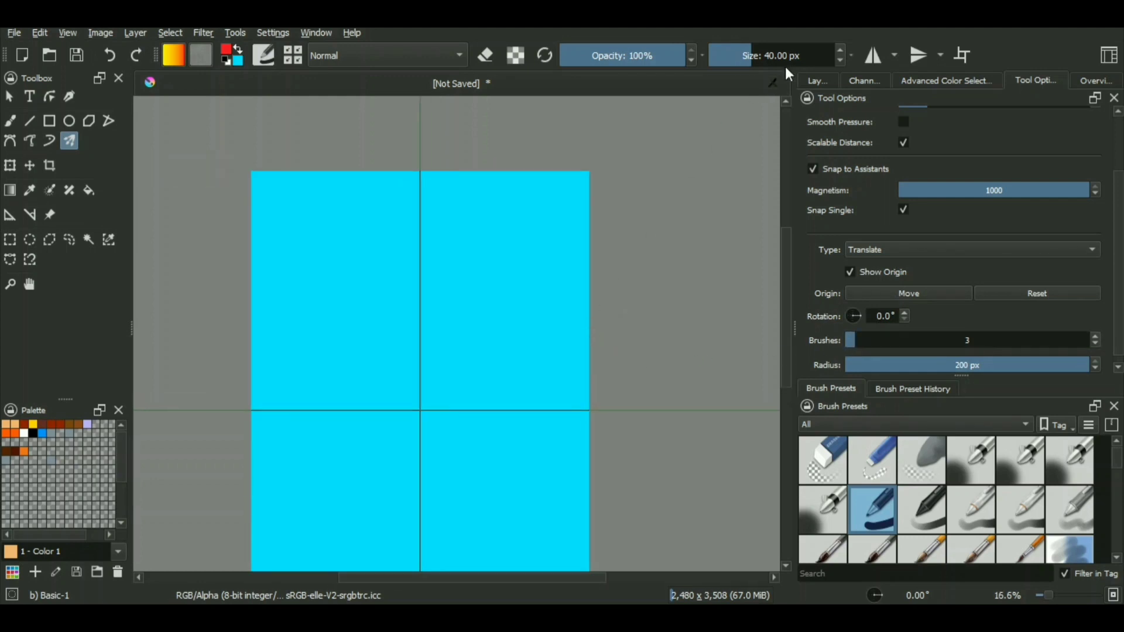
pyautogui.moveTo(785, 66); pyautogui.dragTo(722, 75)
# Draw groups of parallel red strokes using 3, then 15, then 4 translated brushes
pyautogui.moveTo(450, 352)
pyautogui.mouseDown()
pyautogui.moveTo(548, 320)
pyautogui.moveTo(527, 309)
pyautogui.mouseUp()
pyautogui.moveTo(426, 304)
pyautogui.mouseDown()
pyautogui.moveTo(487, 270)
pyautogui.moveTo(529, 240)
pyautogui.mouseUp()
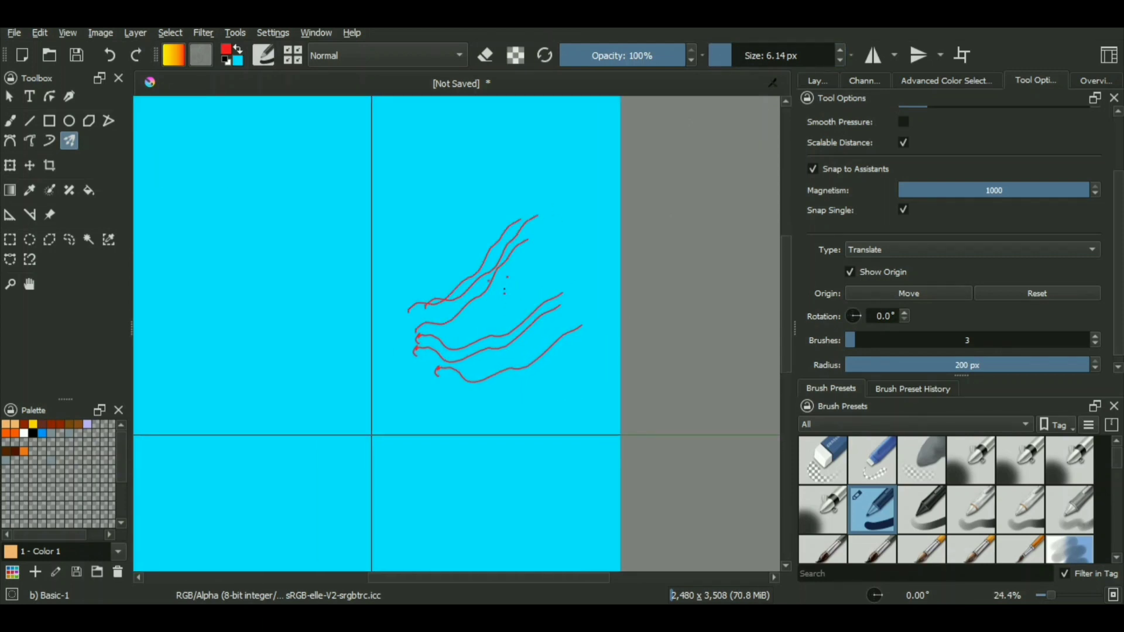
pyautogui.moveTo(505, 291); pyautogui.dragTo(543, 270)
pyautogui.moveTo(903, 346); pyautogui.dragTo(914, 343)
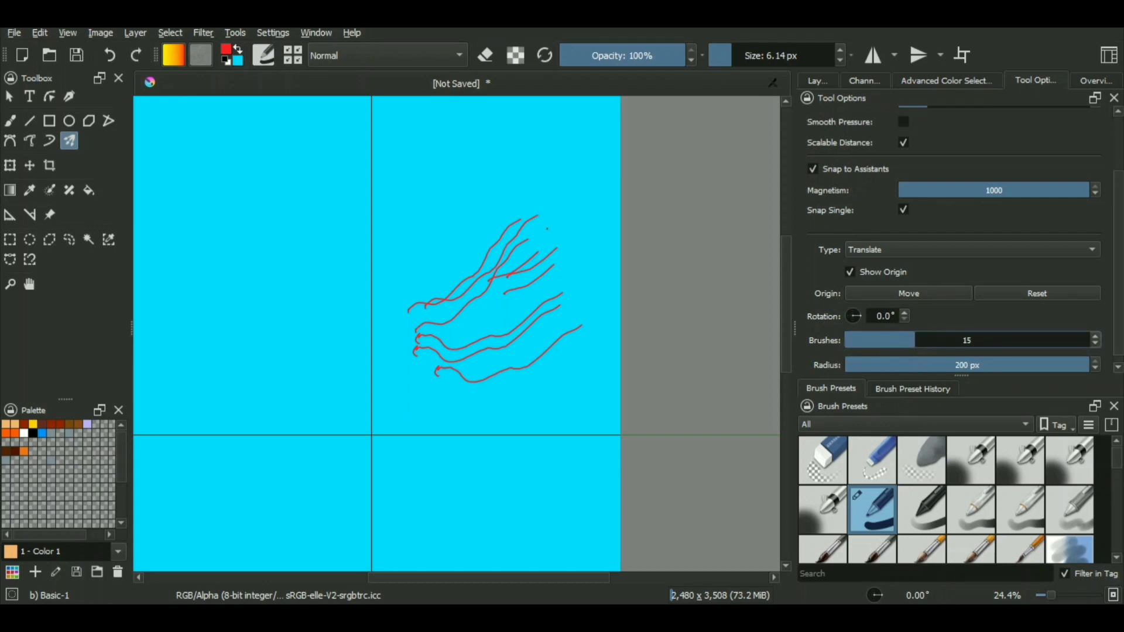
pyautogui.moveTo(422, 216)
pyautogui.mouseDown()
pyautogui.moveTo(486, 153)
pyautogui.moveTo(527, 147)
pyautogui.mouseUp()
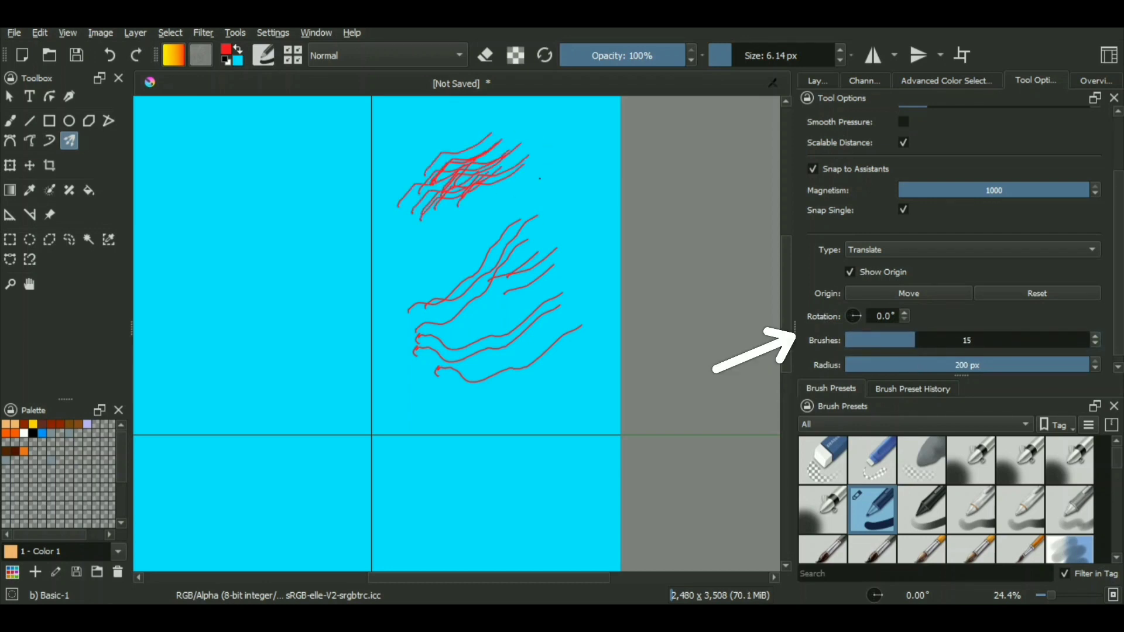
pyautogui.moveTo(542, 193); pyautogui.dragTo(553, 188)
pyautogui.moveTo(849, 344); pyautogui.dragTo(849, 345)
pyautogui.moveTo(226, 326); pyautogui.dragTo(303, 278)
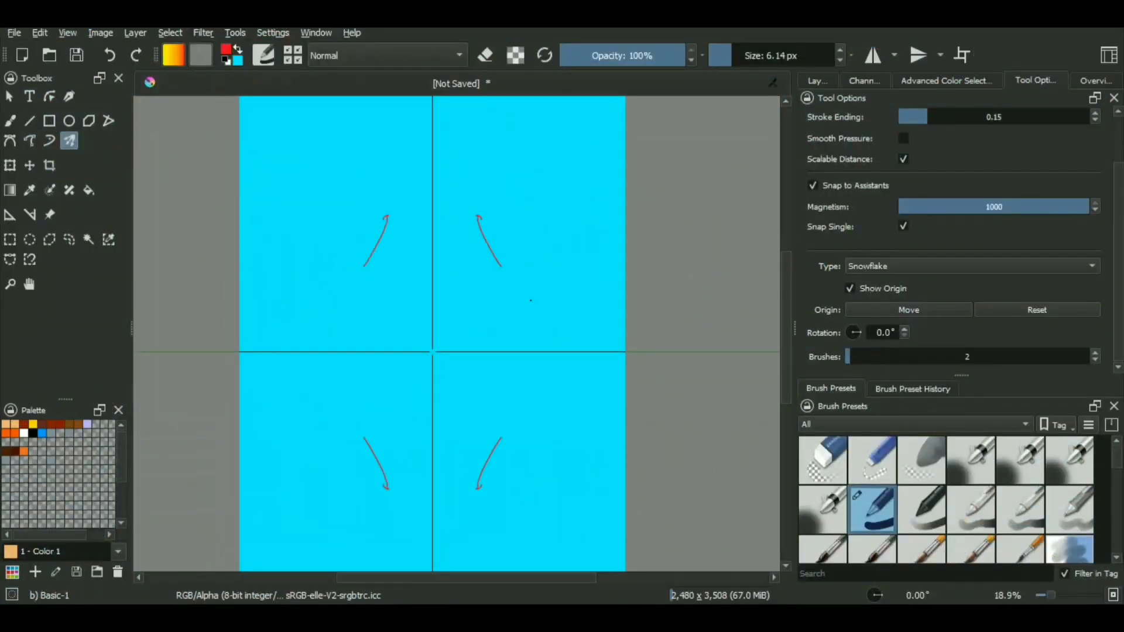
# Draw Snowflake curved strokes and curls mirrored into all four quadrants
pyautogui.moveTo(530, 300)
pyautogui.mouseDown()
pyautogui.moveTo(490, 328)
pyautogui.moveTo(592, 248)
pyautogui.moveTo(580, 274)
pyautogui.mouseUp()
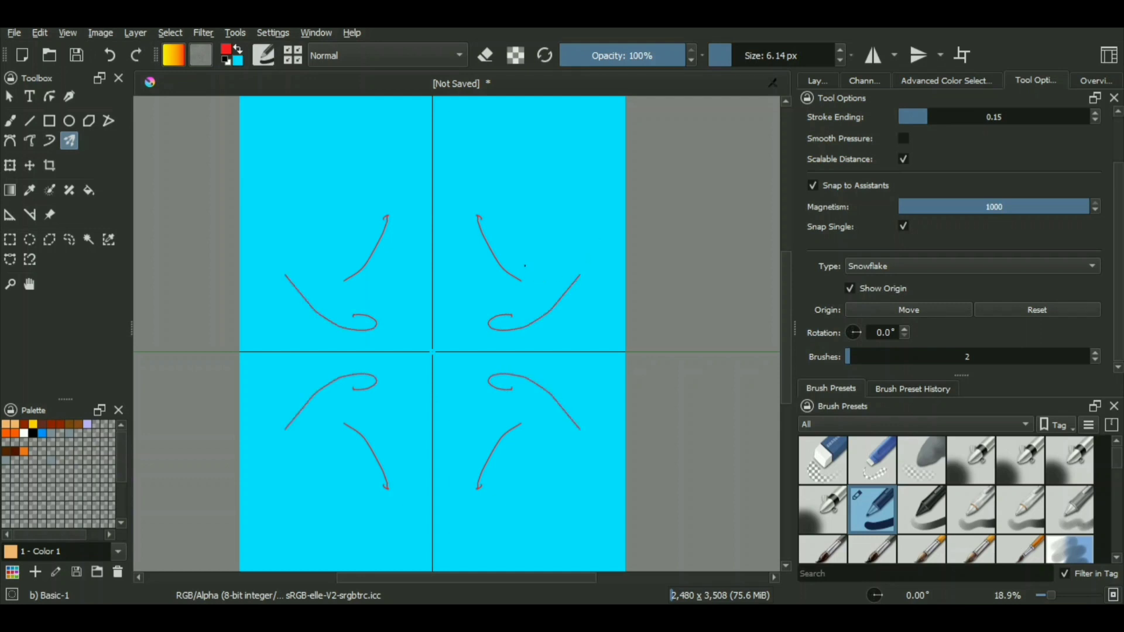
pyautogui.moveTo(524, 249); pyautogui.dragTo(533, 265)
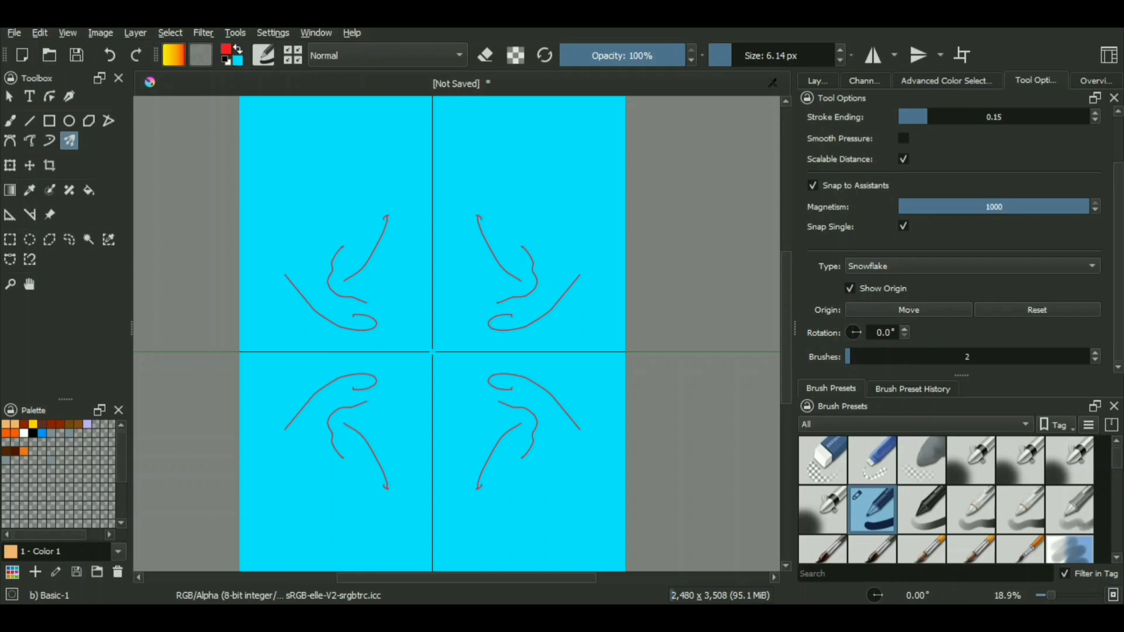
pyautogui.moveTo(497, 304); pyautogui.dragTo(469, 294)
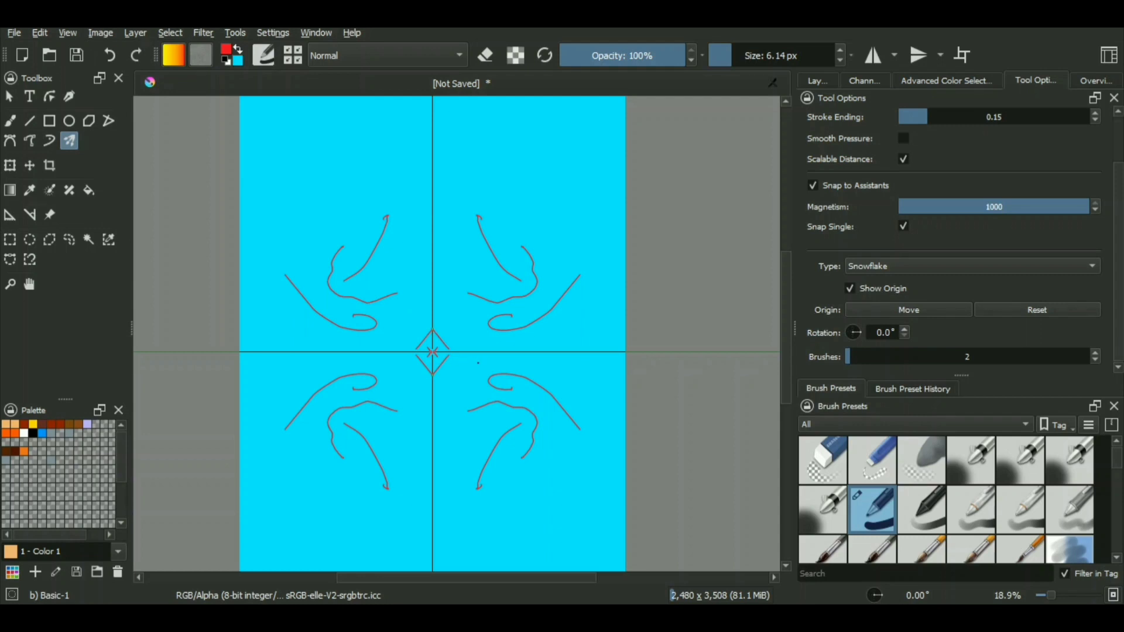
pyautogui.scroll(-3, 471, 370)
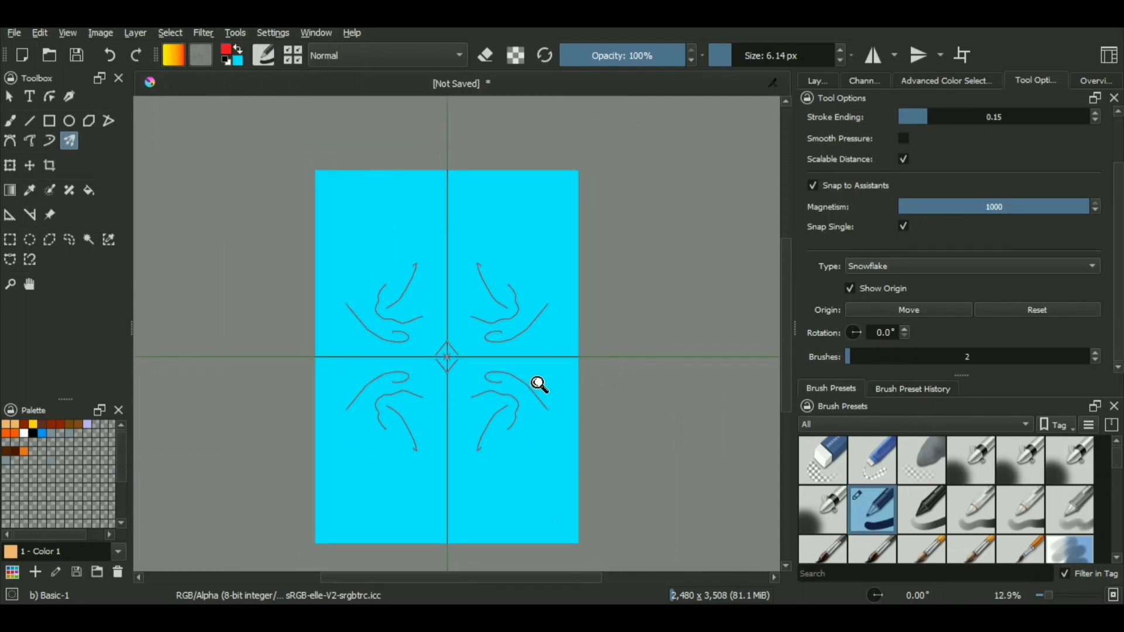
pyautogui.scroll(2, 539, 378)
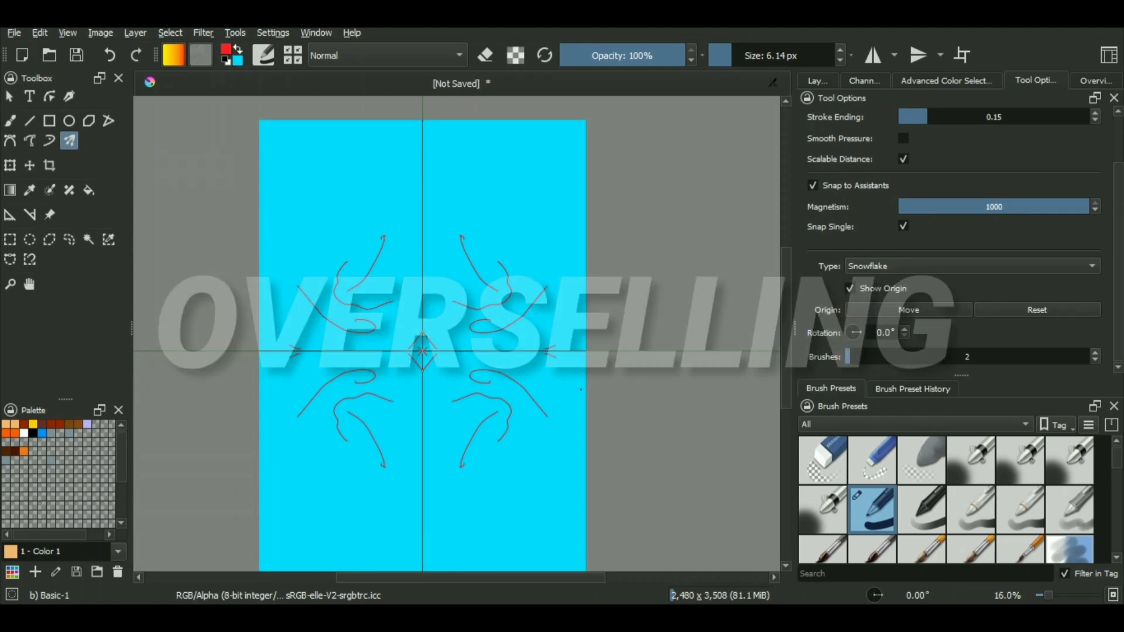
# Undo the snowflake strokes, switch to Copy Translate, reset the origin and remove all subbrush points
pyautogui.hotkey('ctrl', 'z')
pyautogui.hotkey('ctrl', 'z')
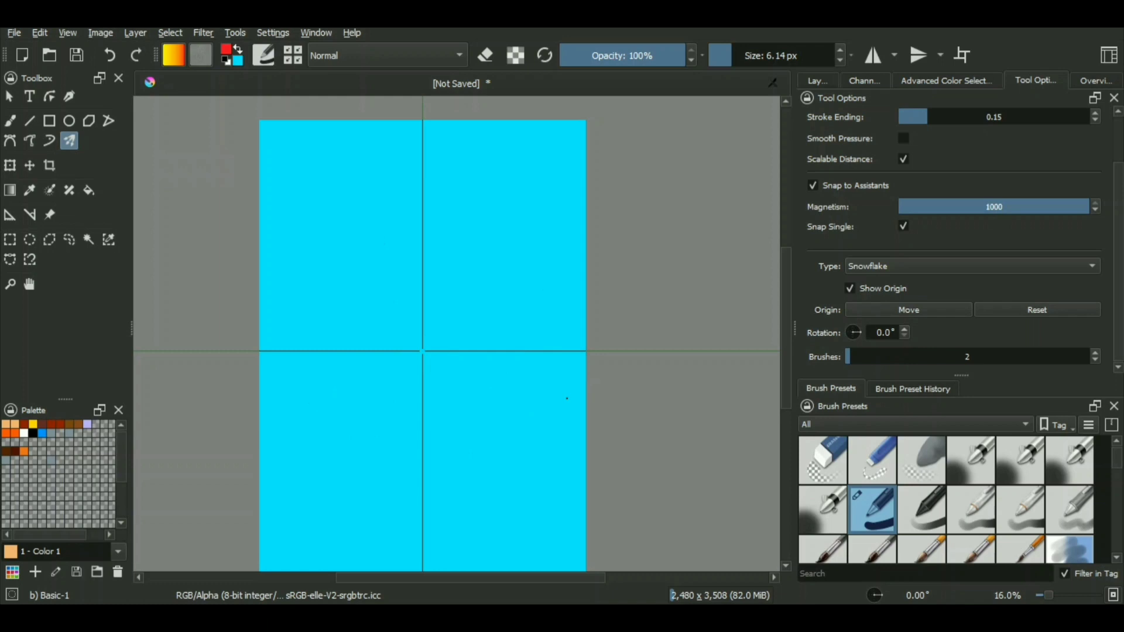
pyautogui.click(927, 268)
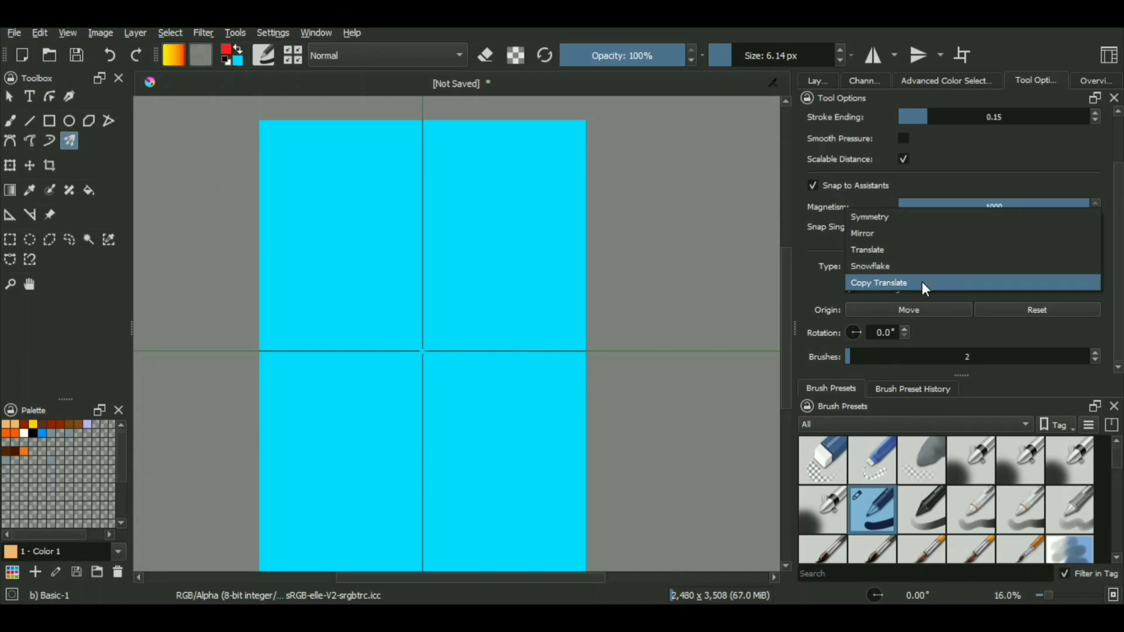
pyautogui.click(922, 282)
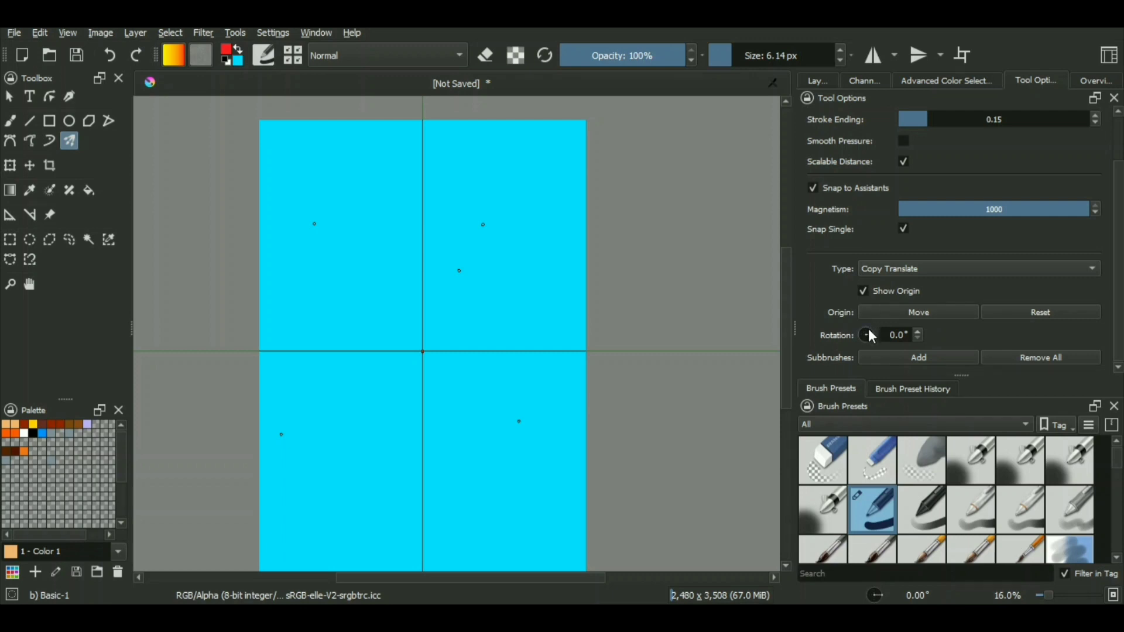
pyautogui.click(1032, 312)
pyautogui.click(1025, 358)
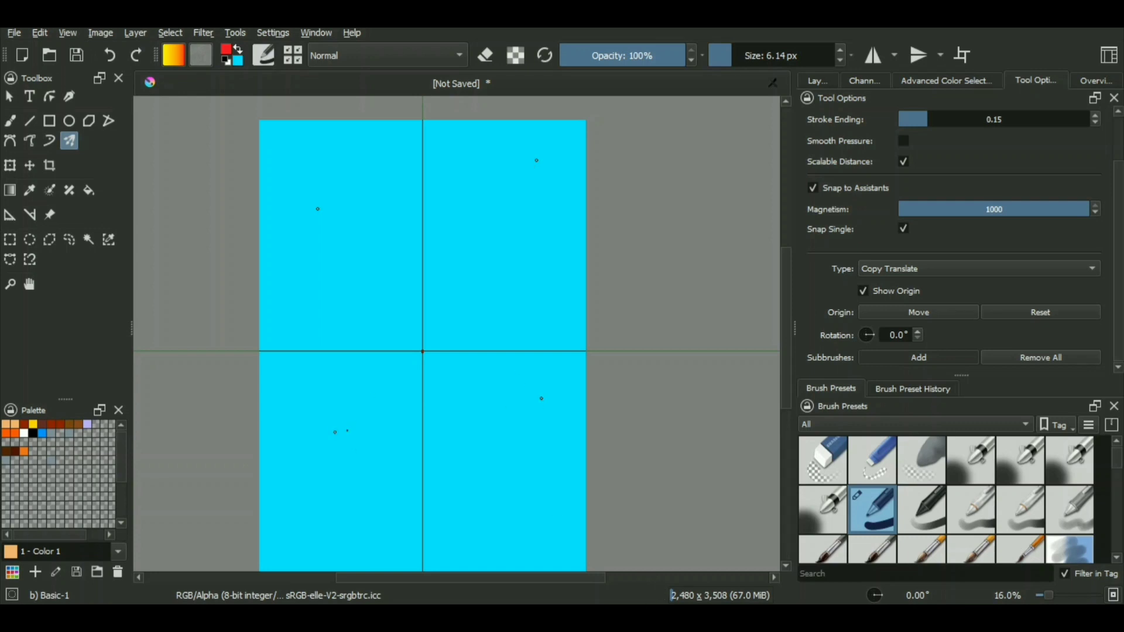
pyautogui.scroll(2, 347, 431)
pyautogui.scroll(-1, 474, 251)
pyautogui.moveTo(467, 304); pyautogui.dragTo(442, 363)
pyautogui.scroll(-1, 429, 353)
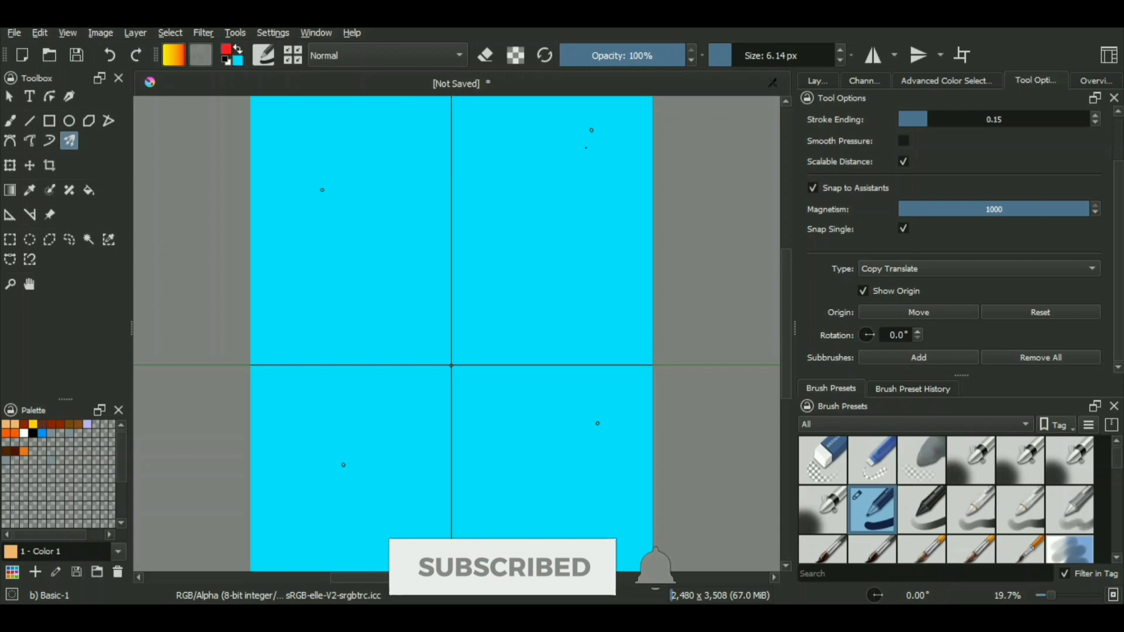
# Draw a curve, small and large loops and a short downward stroke at every subbrush point
pyautogui.moveTo(586, 140)
pyautogui.mouseDown()
pyautogui.moveTo(566, 186)
pyautogui.moveTo(527, 208)
pyautogui.moveTo(502, 249)
pyautogui.moveTo(507, 275)
pyautogui.moveTo(474, 316)
pyautogui.moveTo(431, 340)
pyautogui.moveTo(419, 428)
pyautogui.mouseUp()
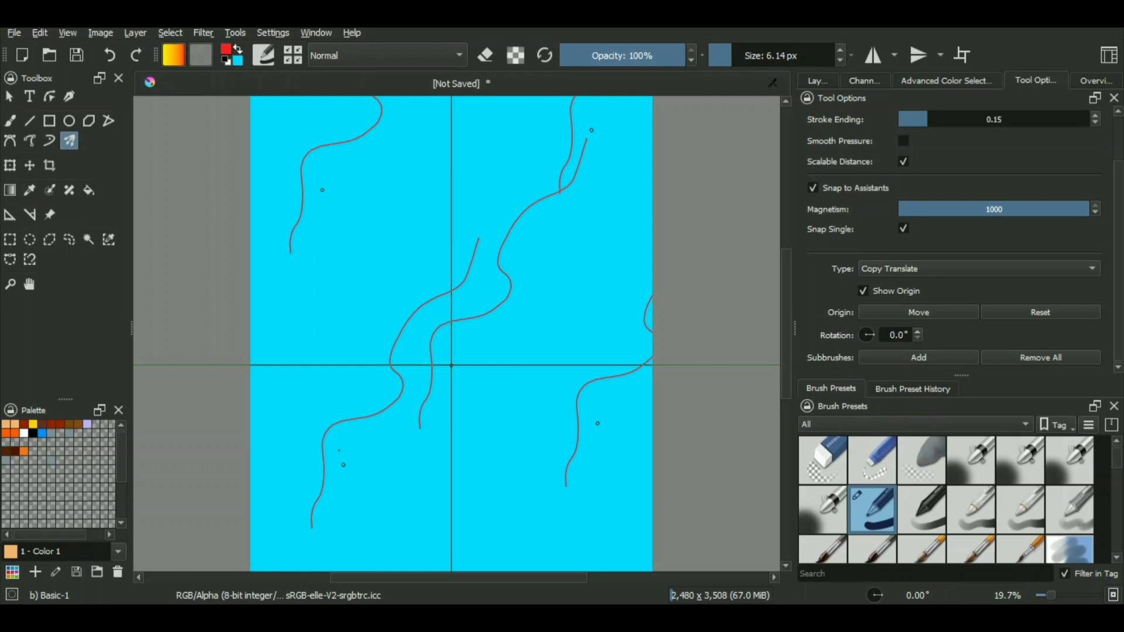
pyautogui.moveTo(486, 215)
pyautogui.mouseDown()
pyautogui.moveTo(470, 242)
pyautogui.moveTo(482, 253)
pyautogui.moveTo(490, 214)
pyautogui.mouseUp()
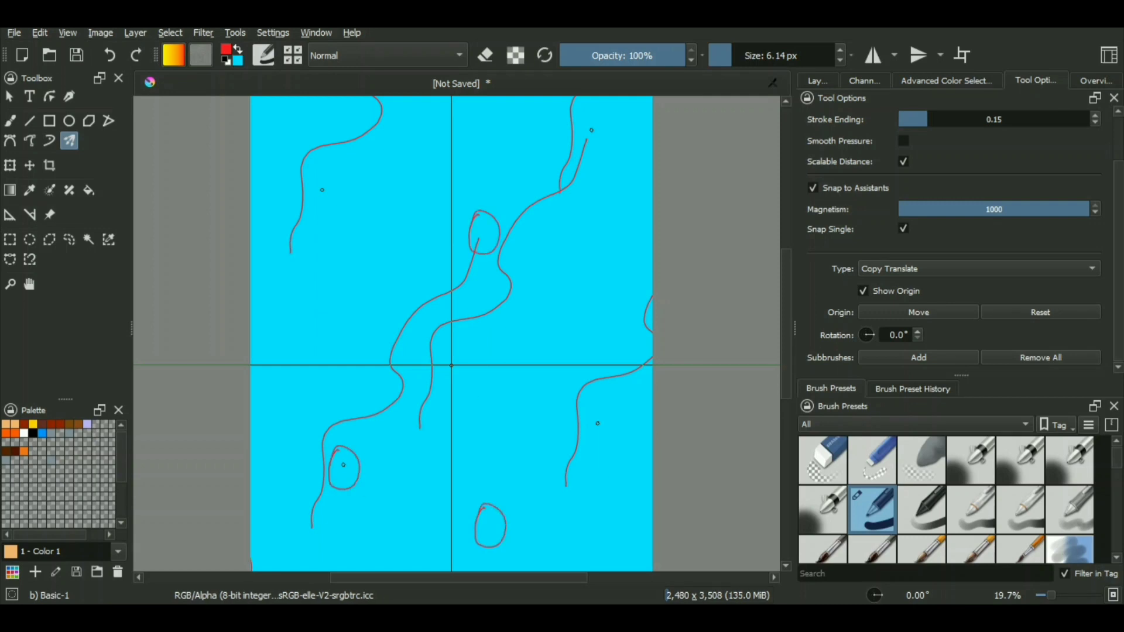
pyautogui.moveTo(346, 467)
pyautogui.mouseDown()
pyautogui.moveTo(344, 500)
pyautogui.moveTo(394, 492)
pyautogui.moveTo(399, 440)
pyautogui.moveTo(346, 408)
pyautogui.moveTo(305, 460)
pyautogui.moveTo(350, 535)
pyautogui.moveTo(433, 487)
pyautogui.mouseUp()
pyautogui.scroll(1, 408, 483)
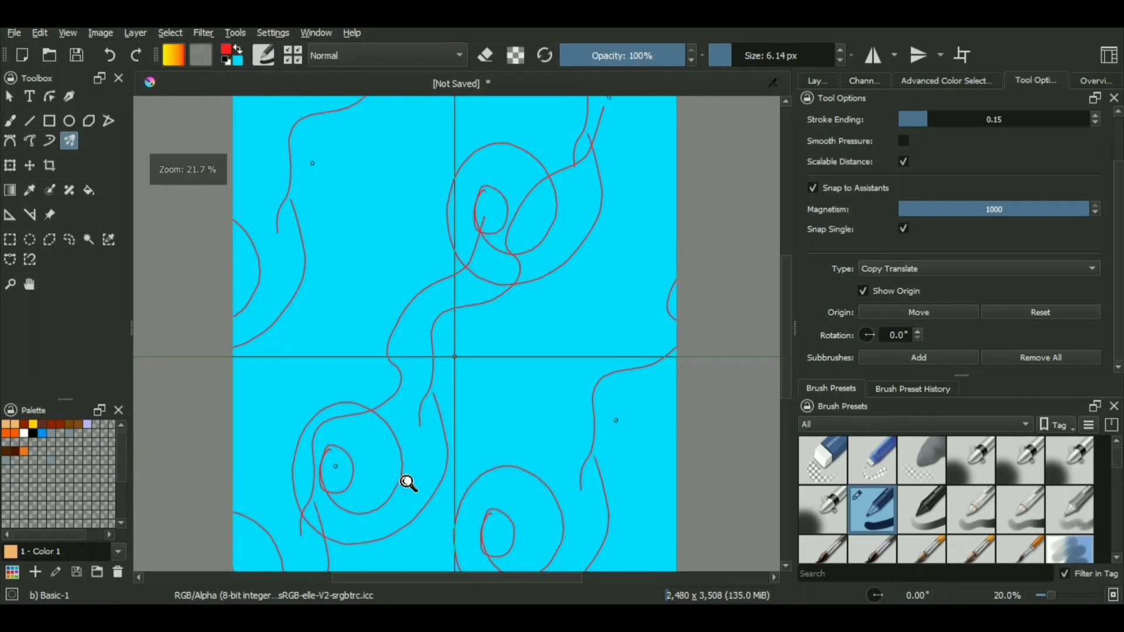
pyautogui.scroll(-2, 408, 484)
pyautogui.scroll(4, 408, 483)
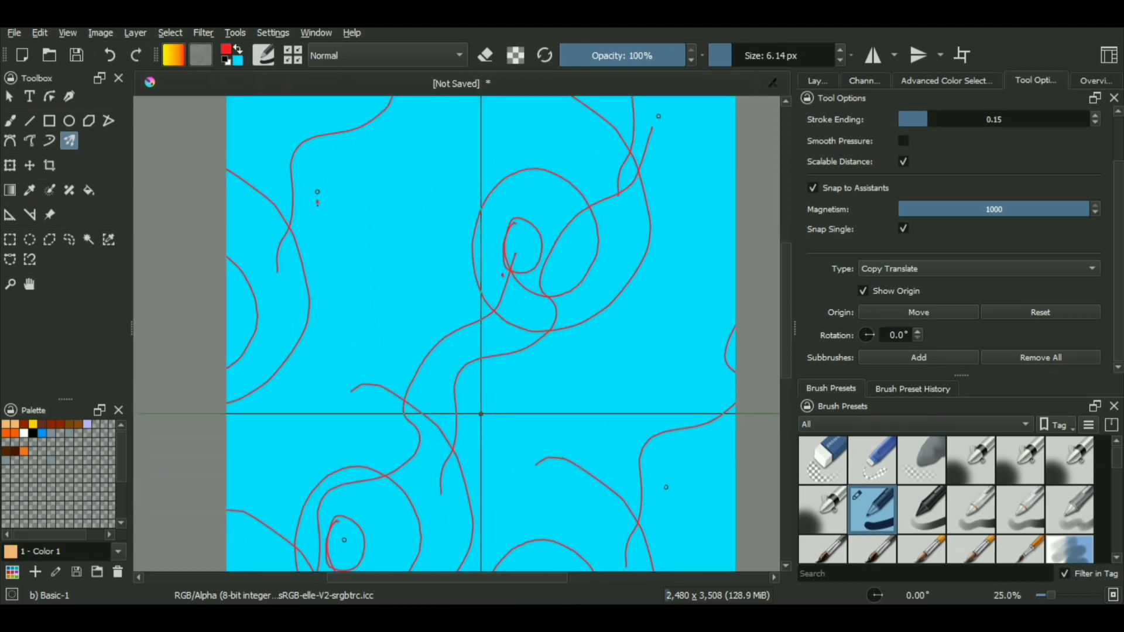
pyautogui.moveTo(502, 274); pyautogui.dragTo(508, 300)
pyautogui.click(705, 579)
pyautogui.moveTo(707, 583); pyautogui.dragTo(520, 581)
pyautogui.hscroll(-3, 544, 489)
pyautogui.scroll(-2, 579, 472)
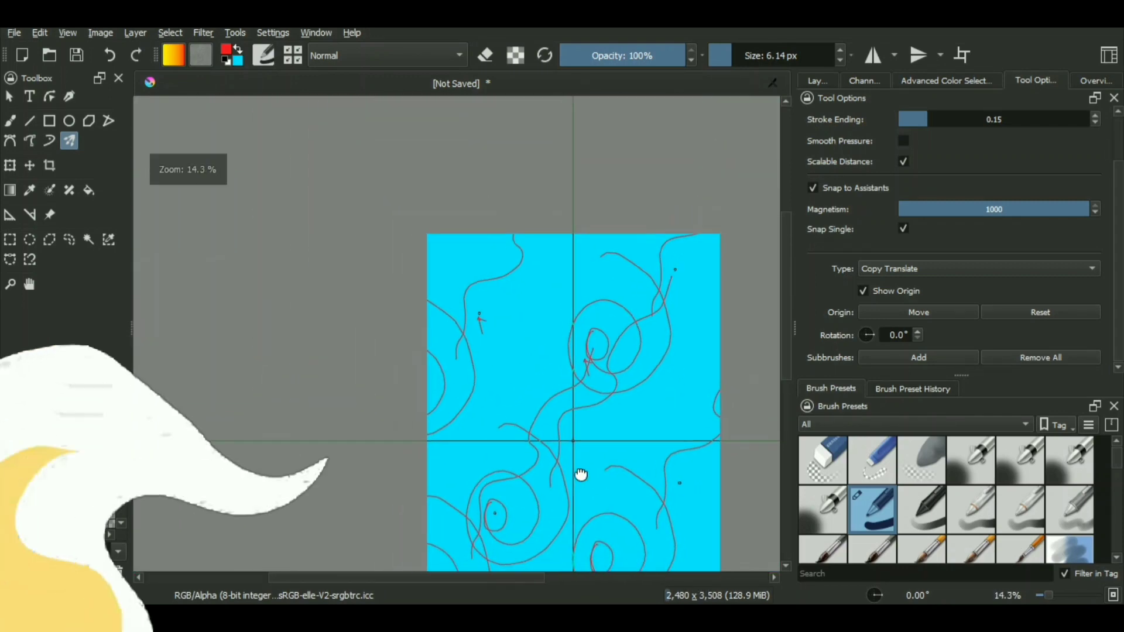